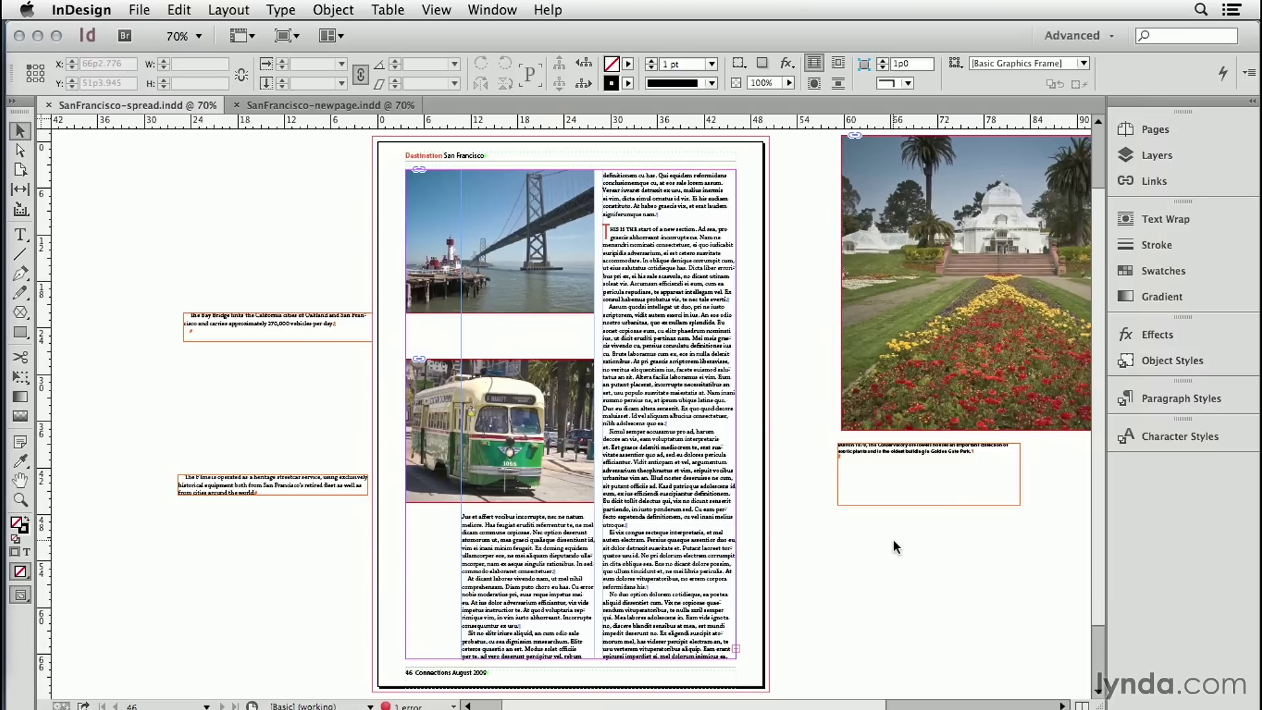
Check the frames' layers, then view the streetcar photo's bounding-box text wrap with 1p0 offsets.
click(1182, 155)
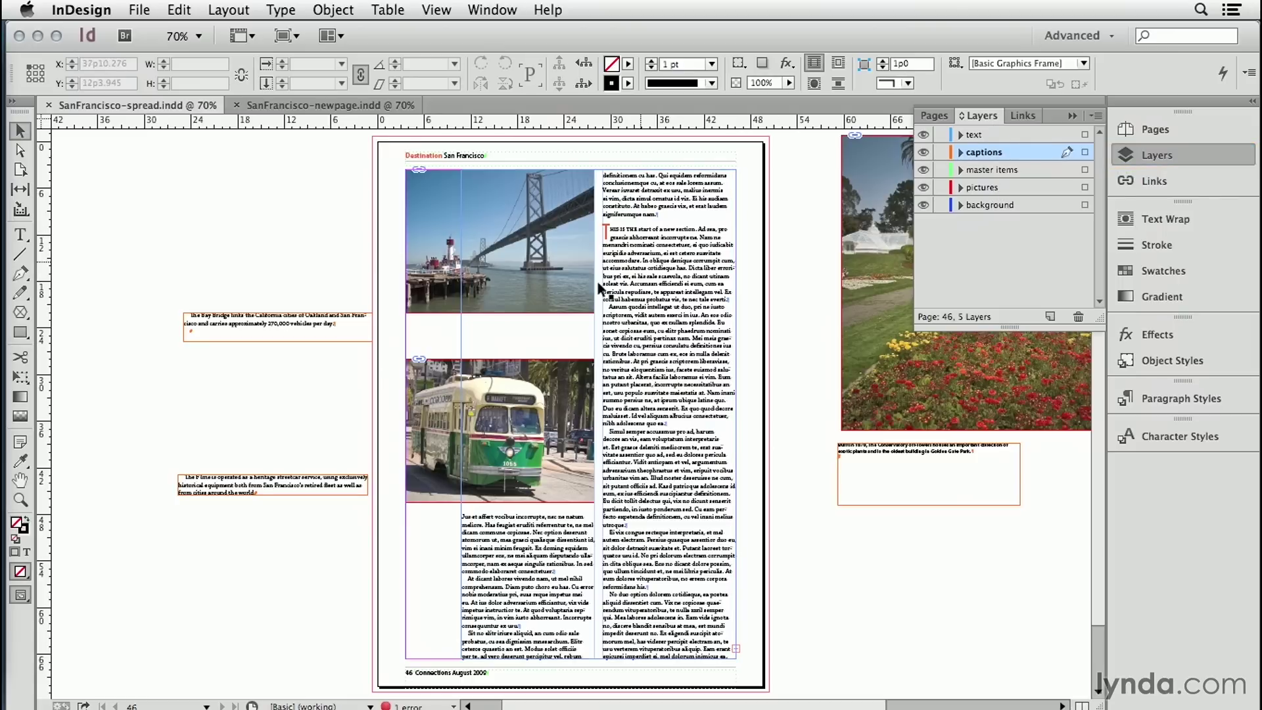
click(522, 253)
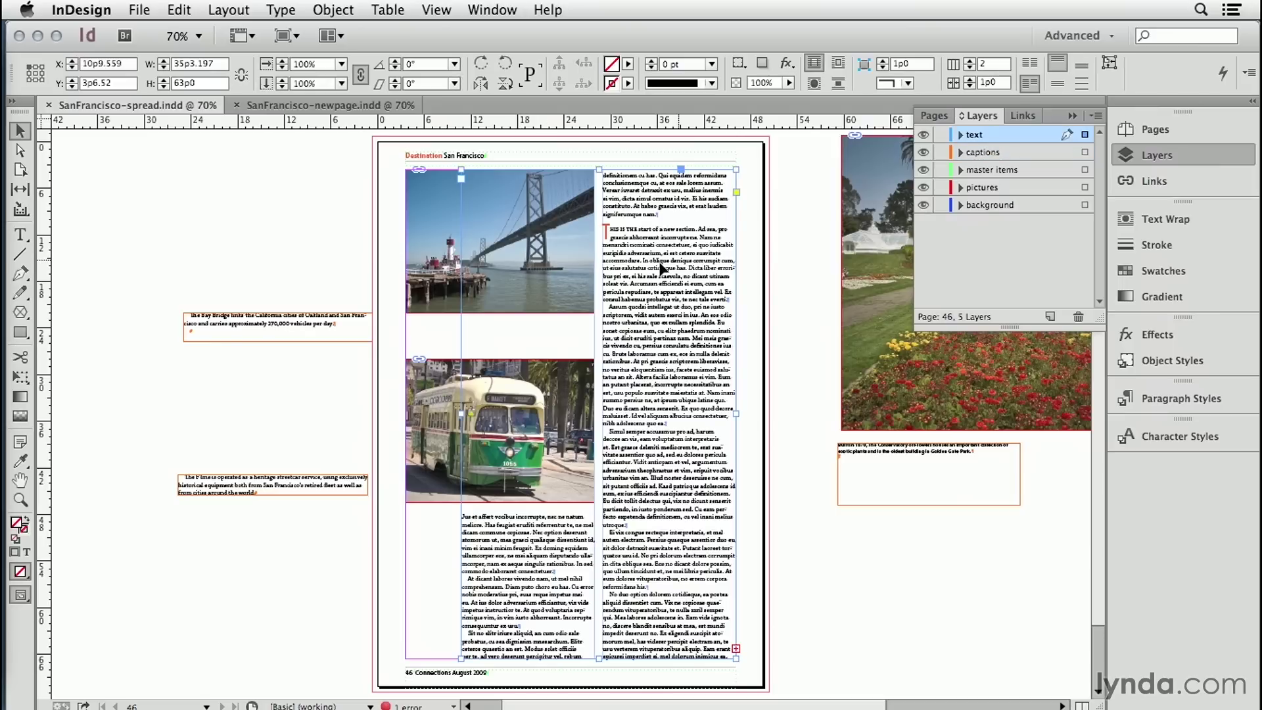
click(434, 252)
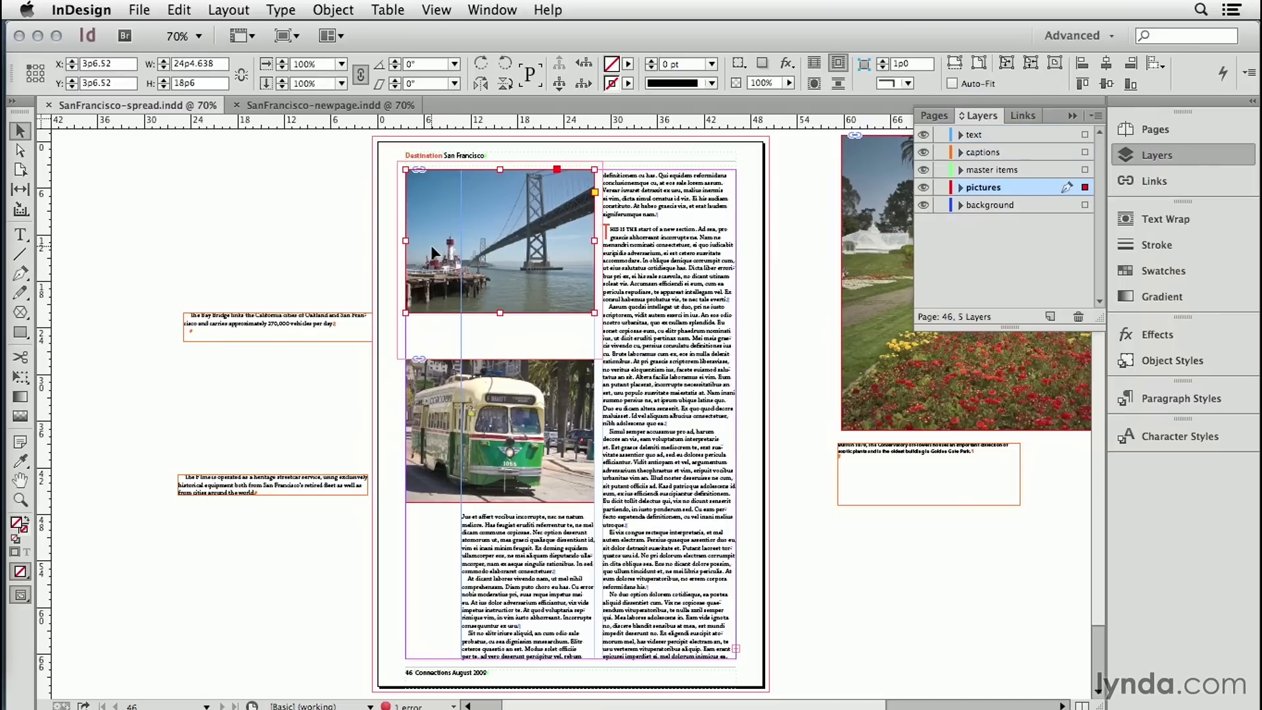
click(426, 407)
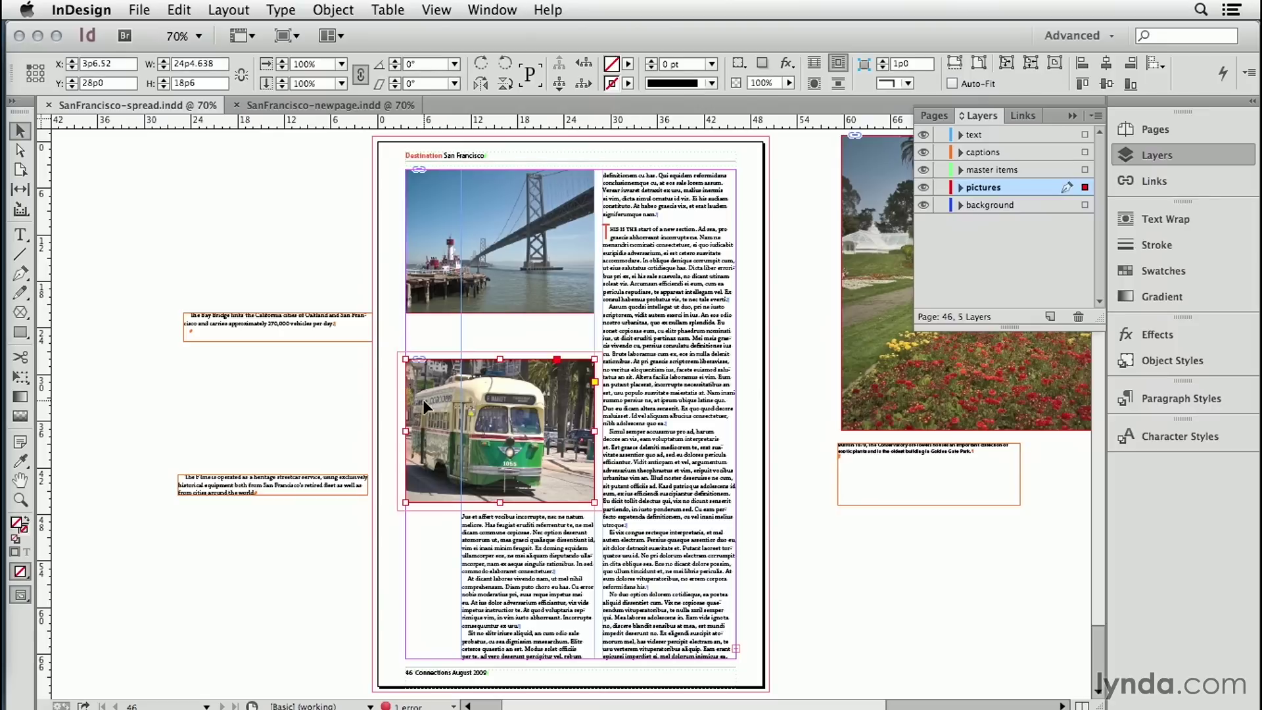
click(1187, 221)
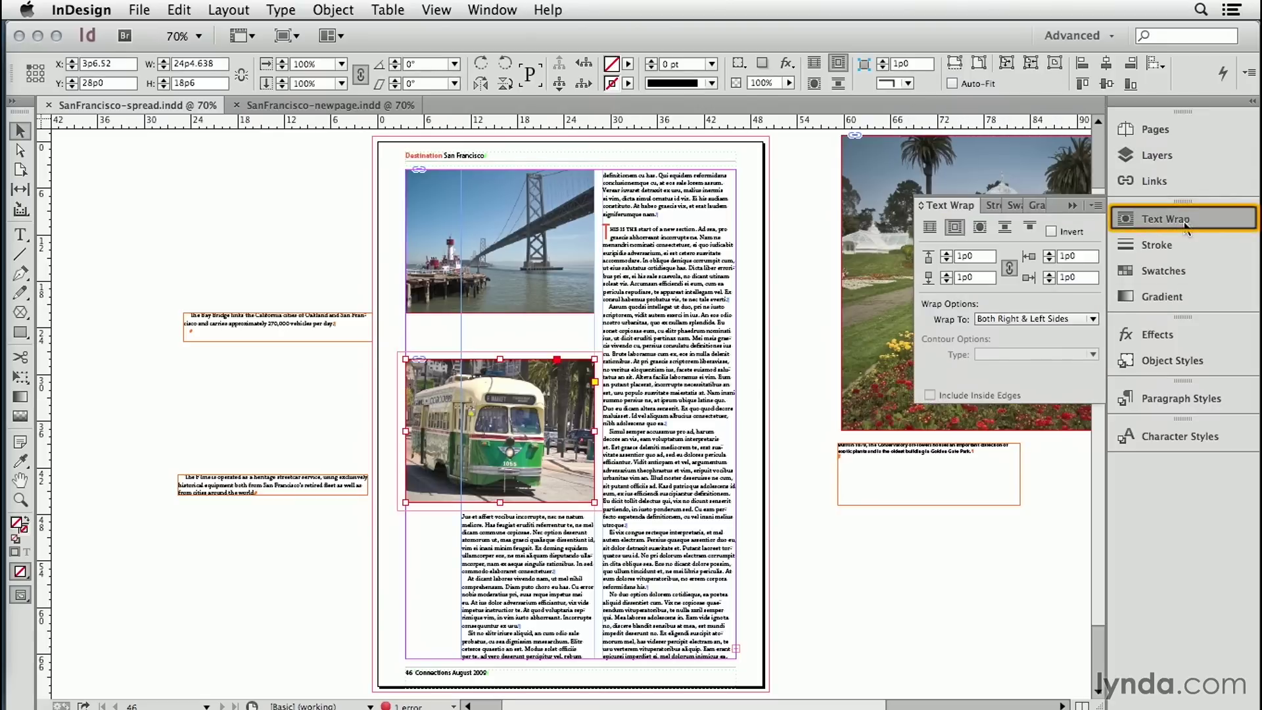
key(super+alt+bracketleft)
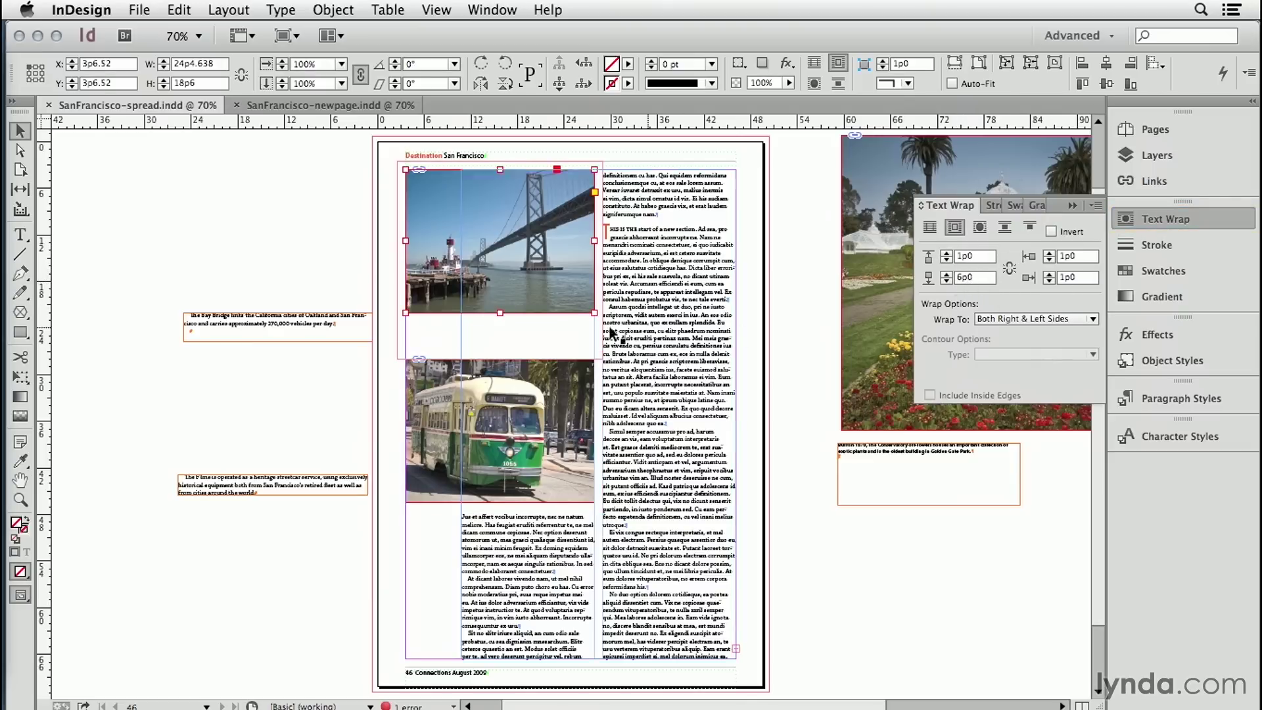
click(675, 275)
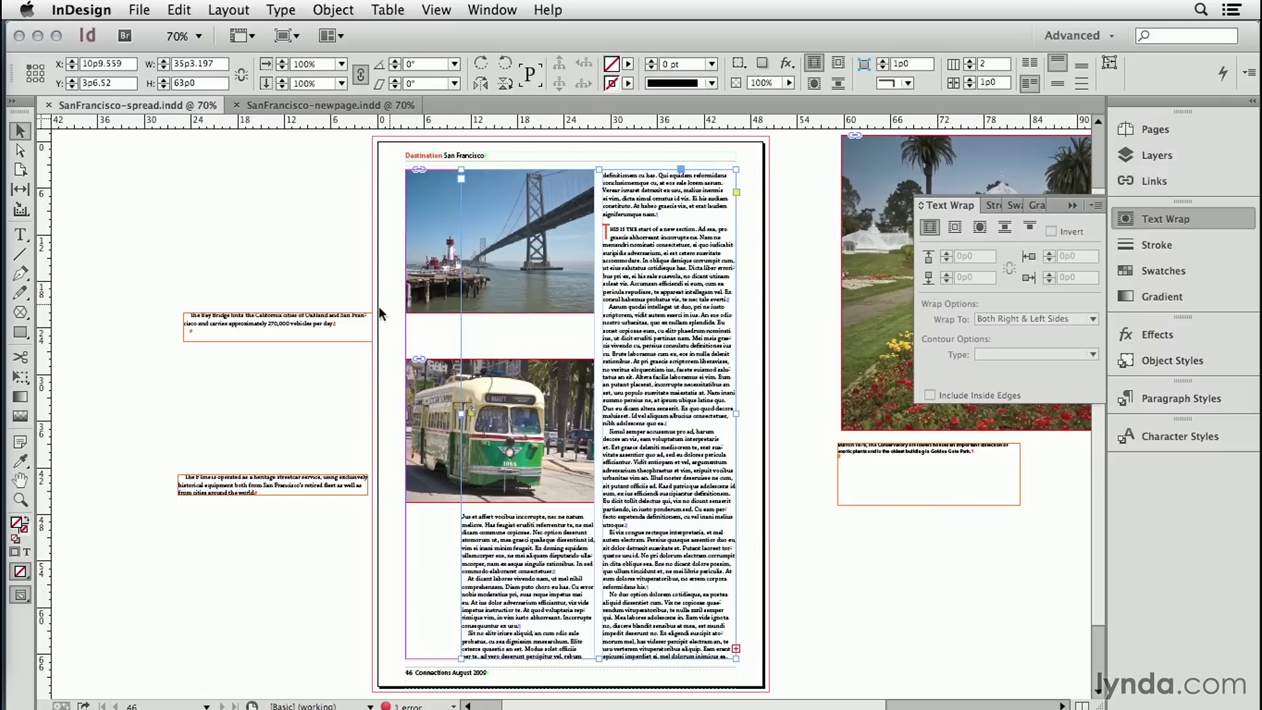
click(342, 321)
Move the Bay Bridge caption frame into the gap between the bridge and streetcar photos.
key(super+equal)
key(super+equal)
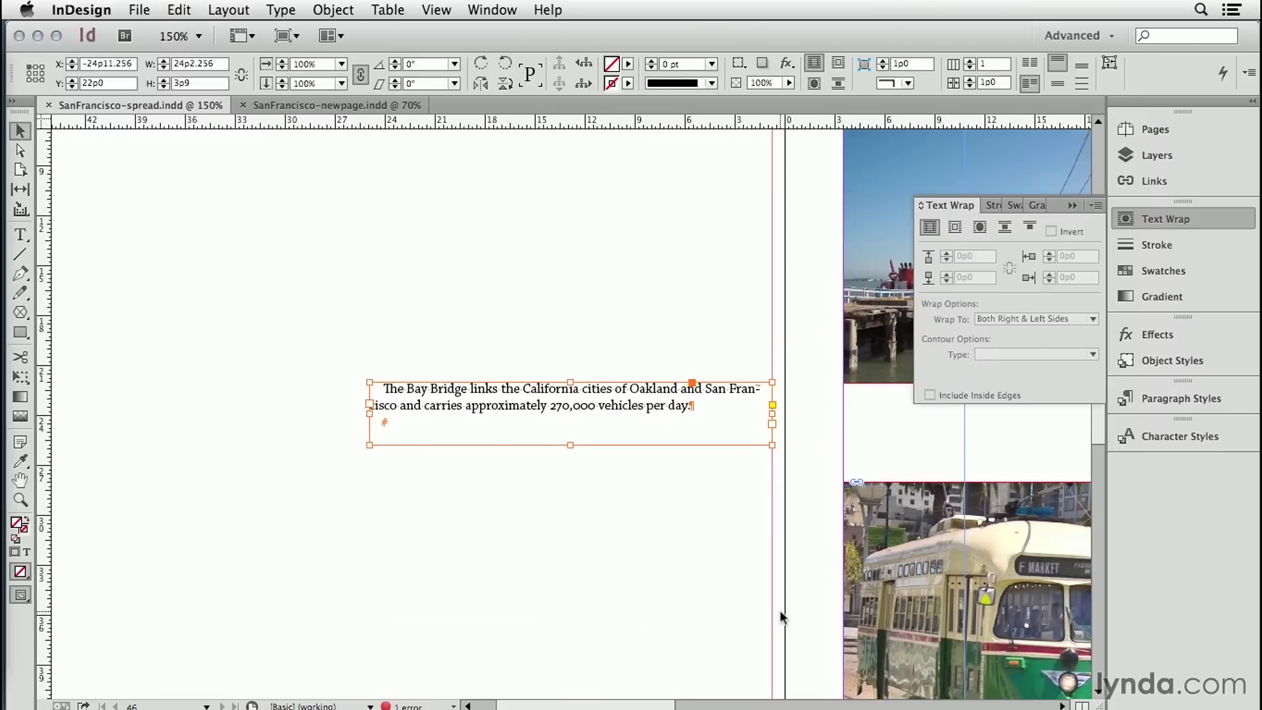
key(super+minus)
key(super+minus)
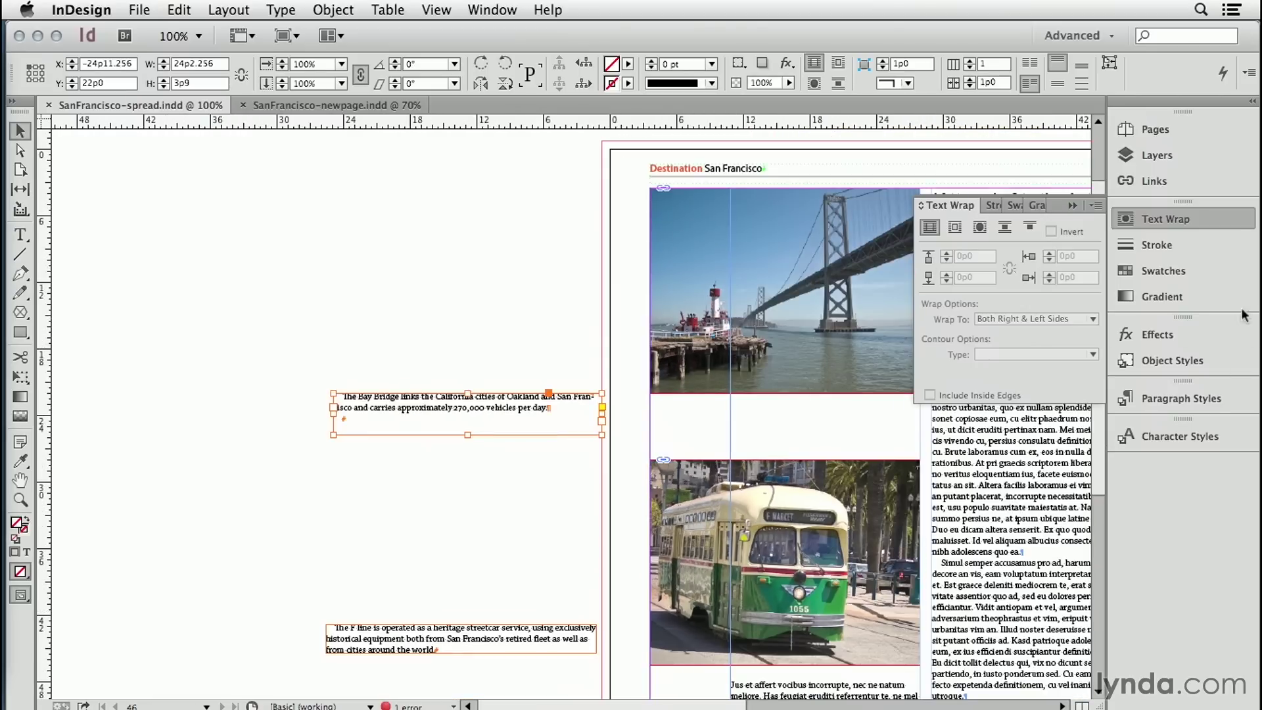
click(1074, 205)
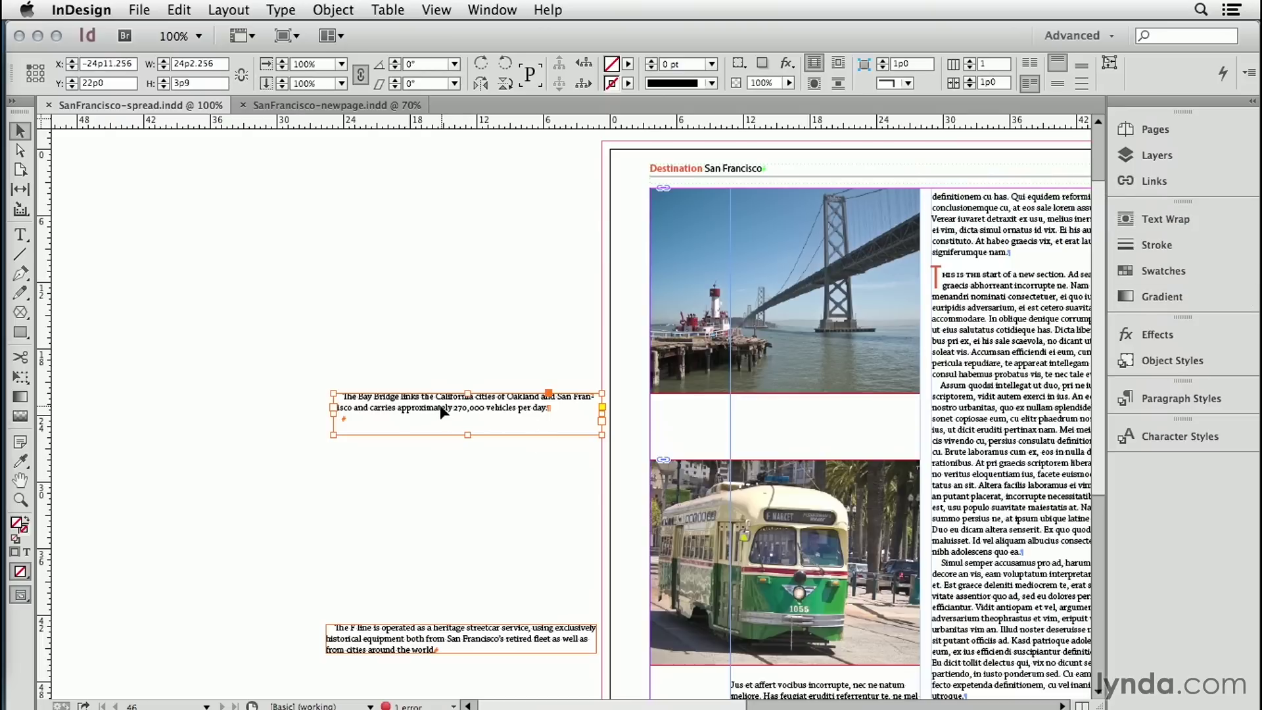
drag(442, 411, 757, 414)
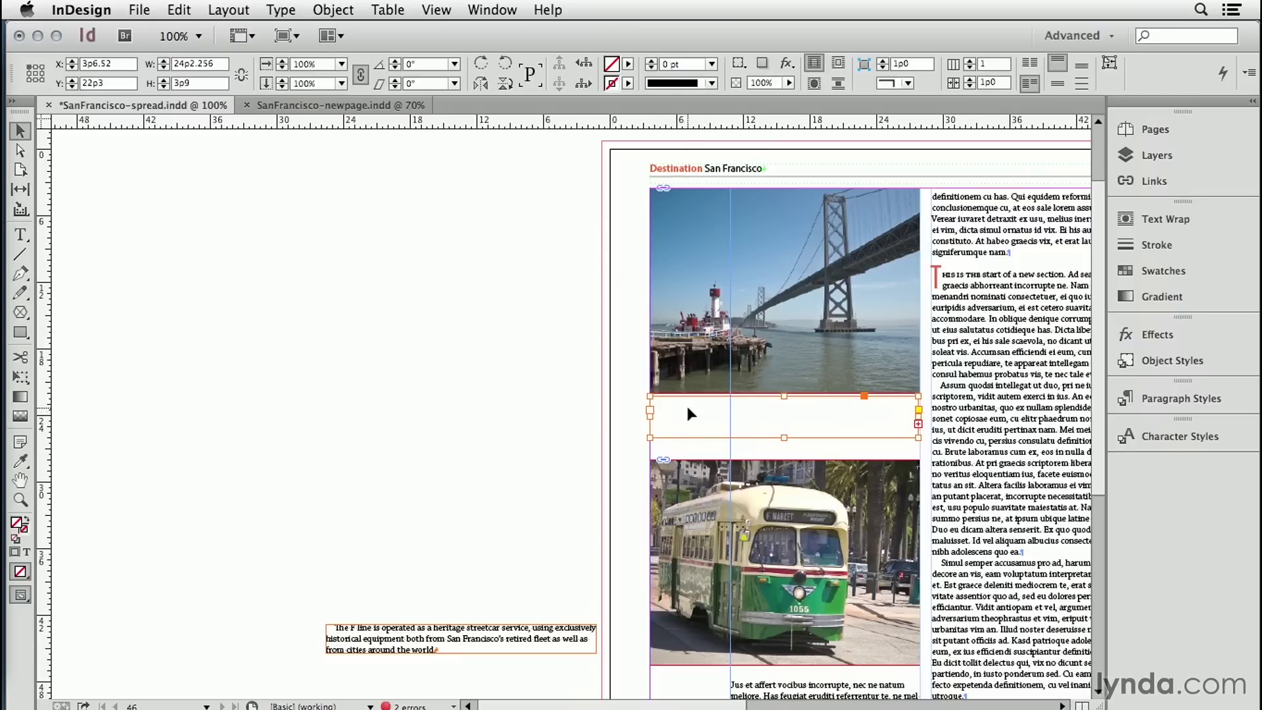
Turn on Ignore Text Wrap in the Bay Bridge caption's Text Frame Options.
click(334, 10)
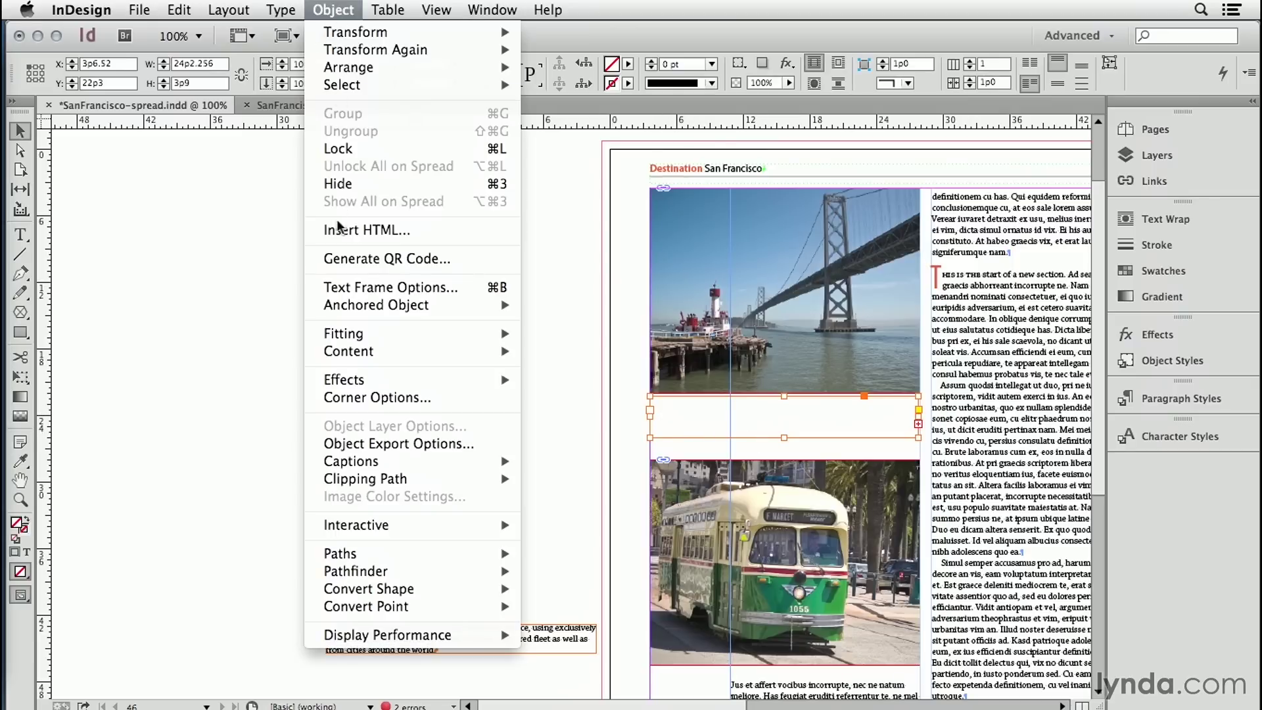
click(345, 288)
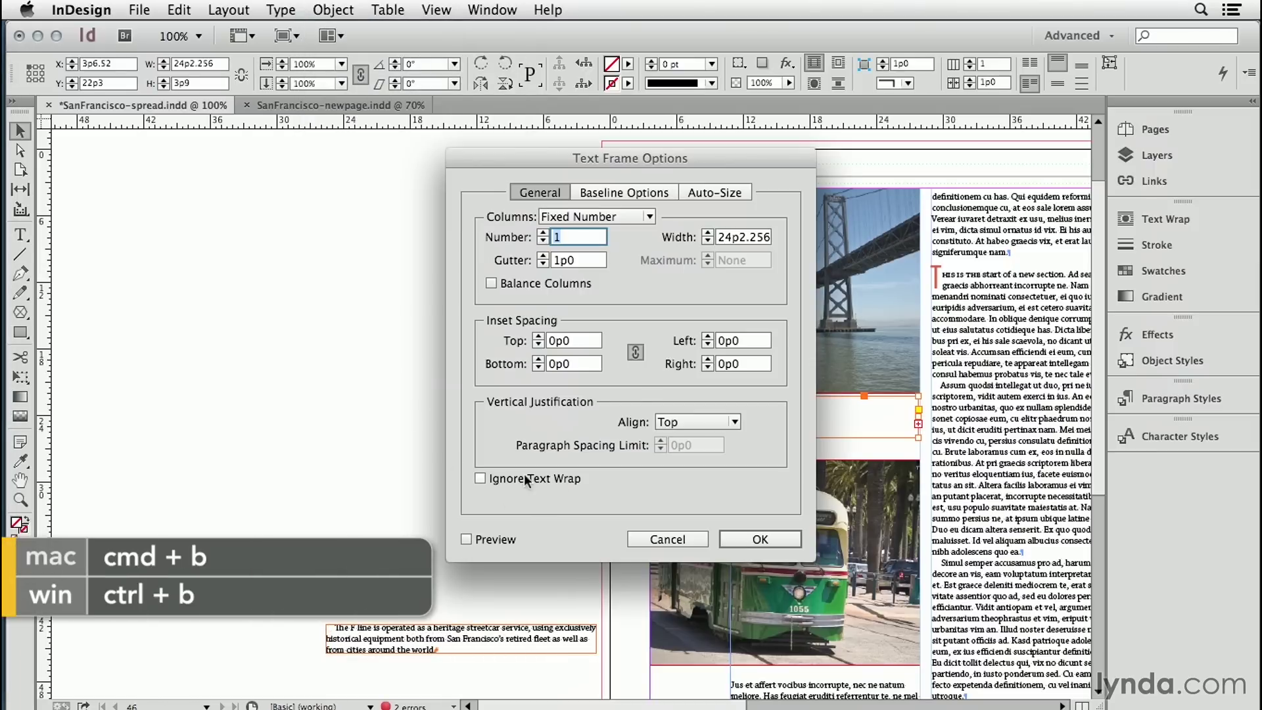
click(510, 486)
click(755, 539)
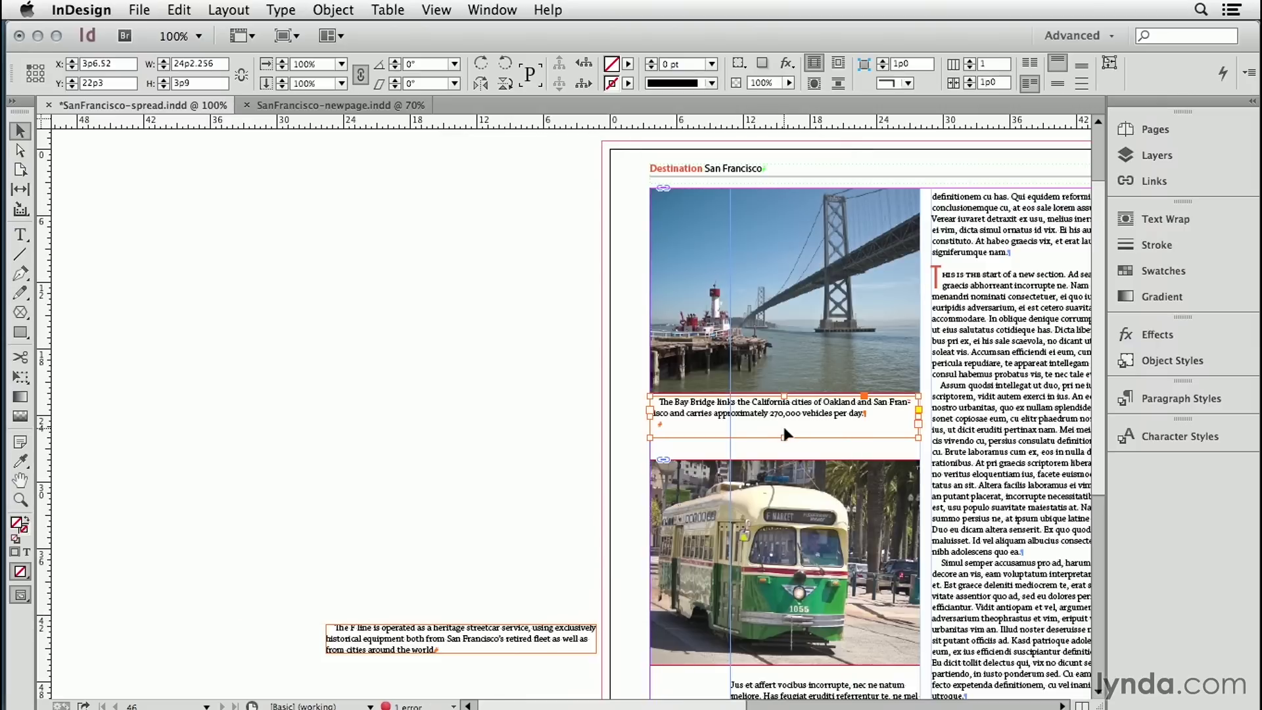
Apply the caption paragraph style to the Bay Bridge caption text.
double_click(782, 424)
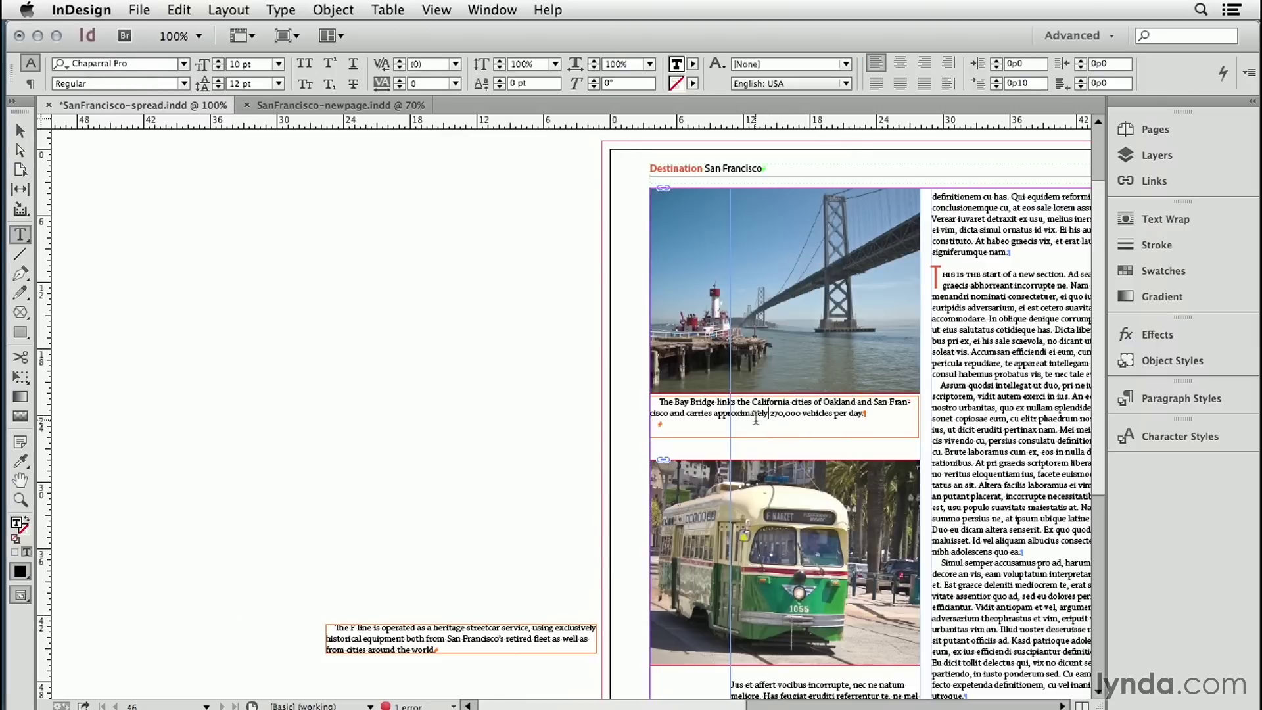
click(1175, 402)
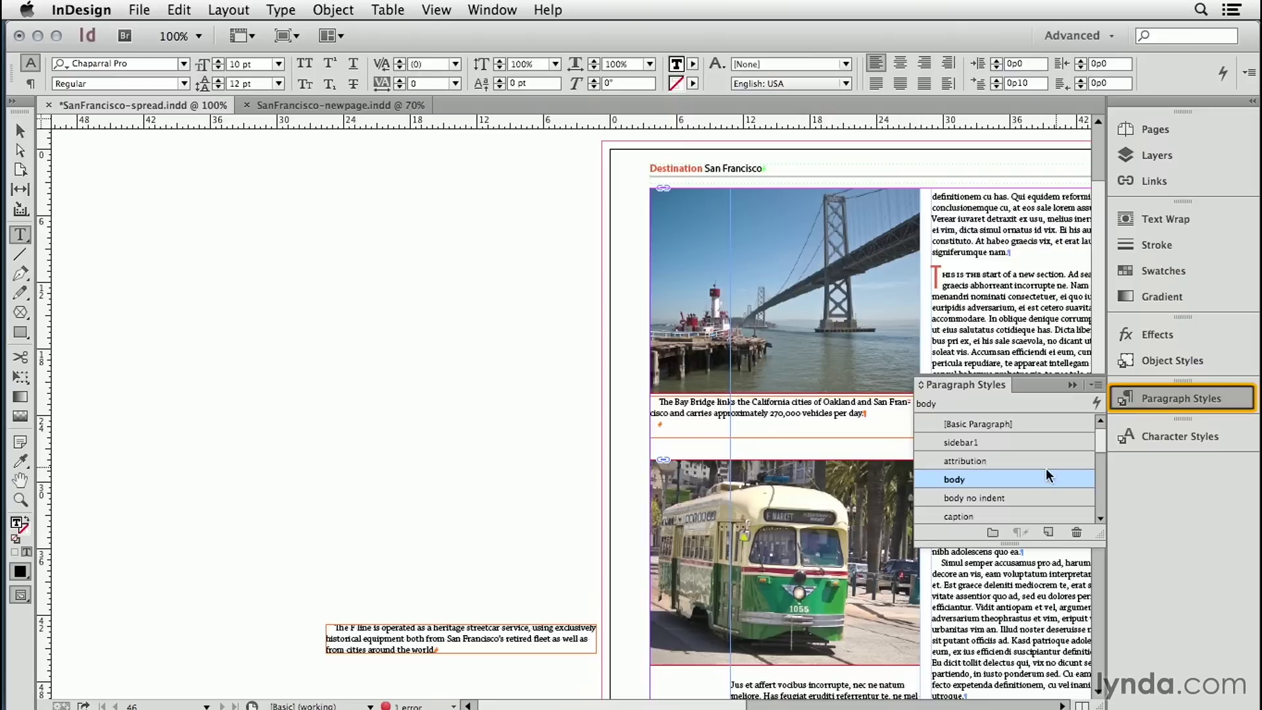
click(978, 513)
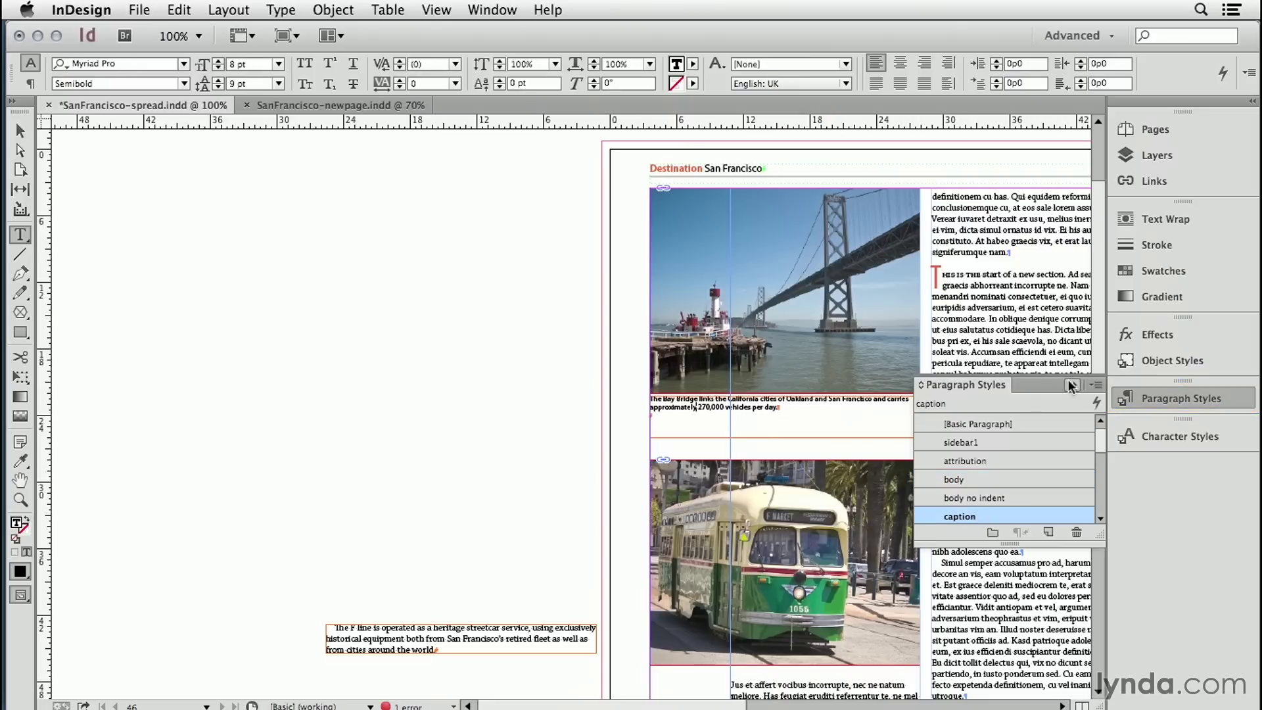
click(773, 426)
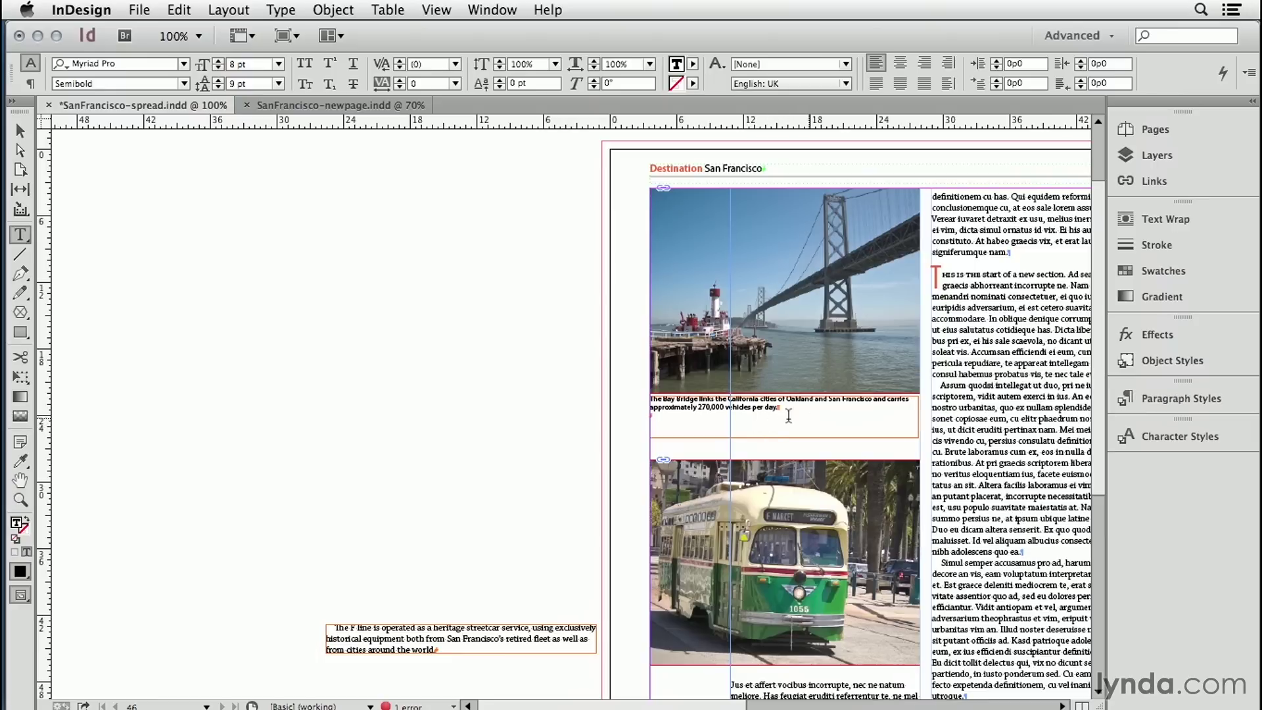
Fit the Bay Bridge caption frame to its two lines, a 2p0 height.
click(19, 131)
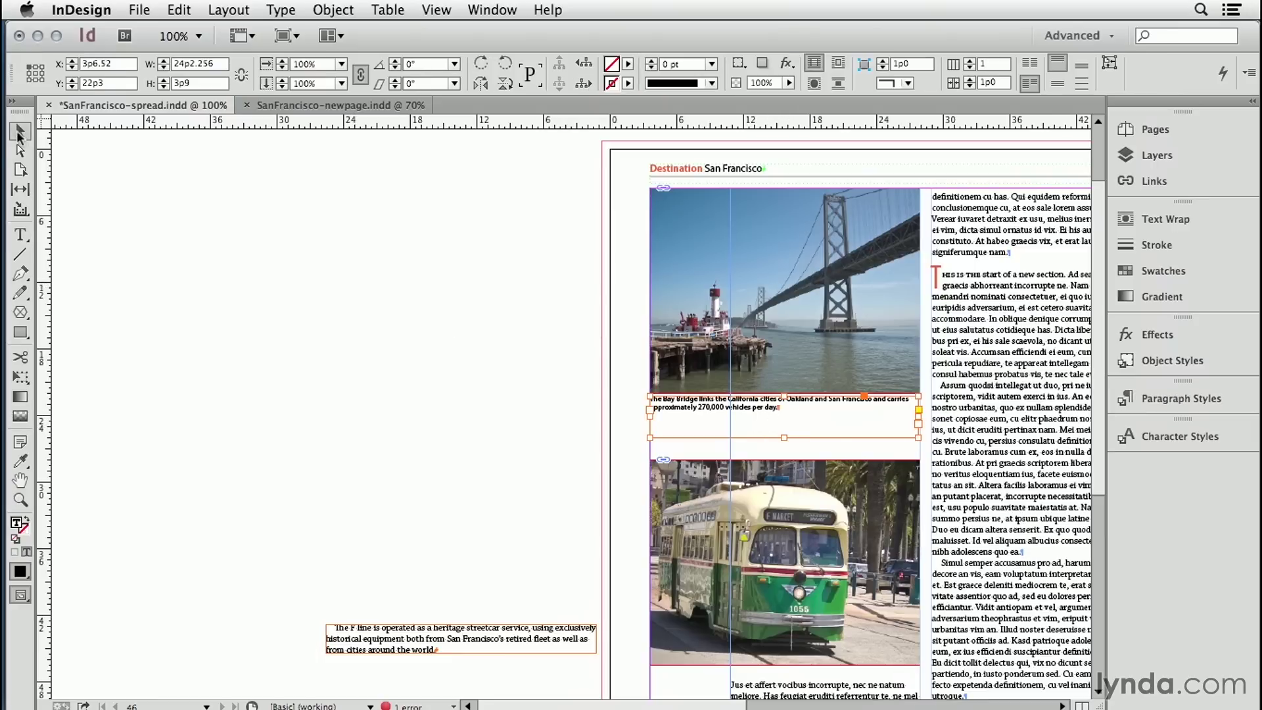
double_click(785, 438)
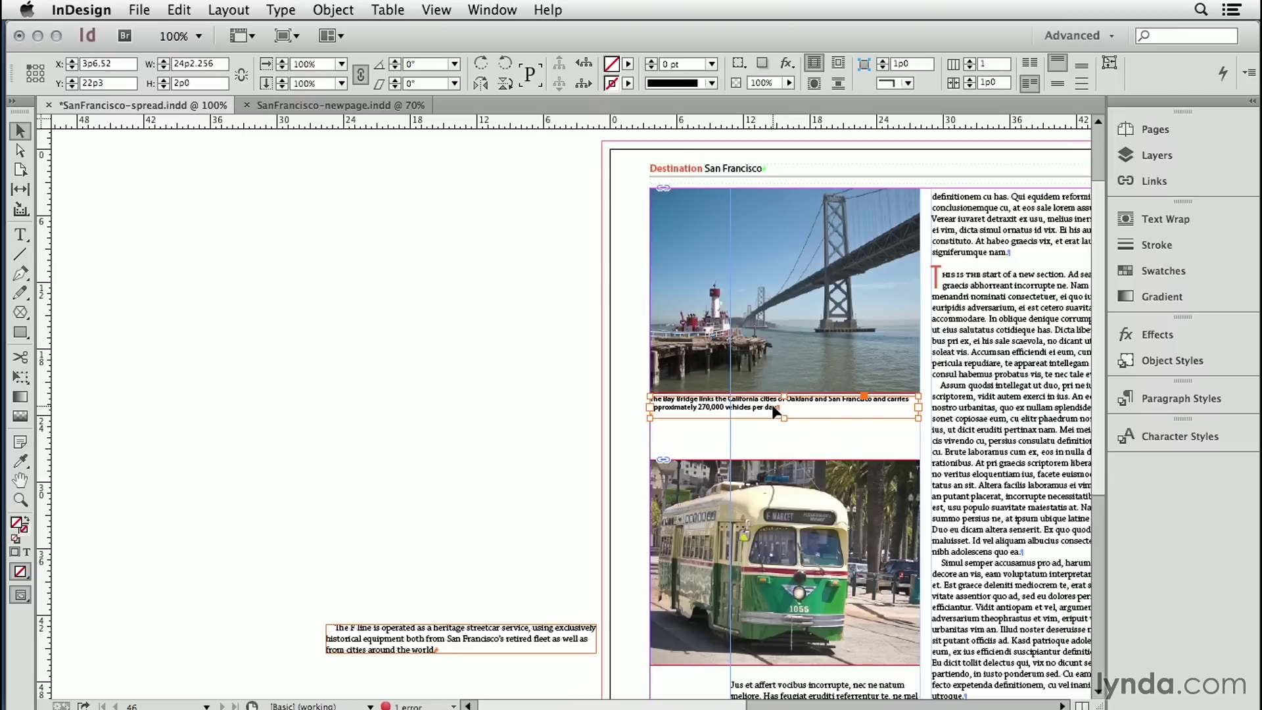
scroll(471, 471, down, 3)
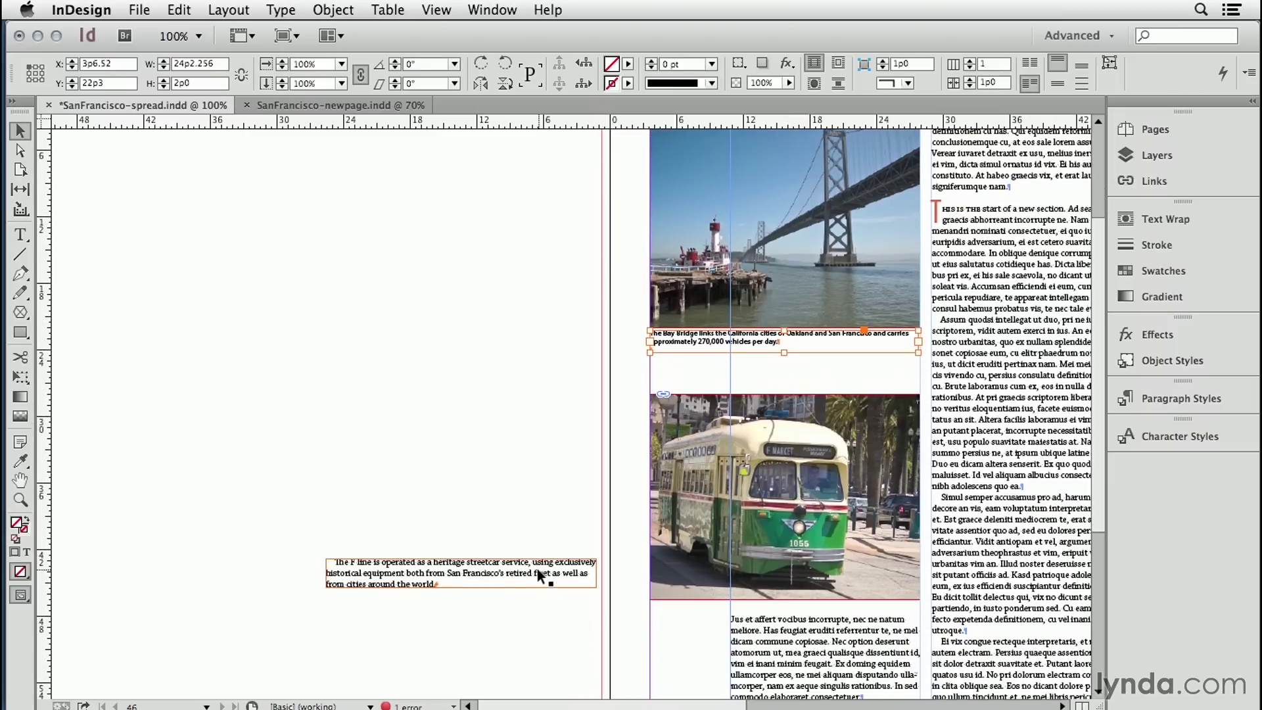
Move the streetcar caption from the pasteboard to below the streetcar photo.
click(529, 569)
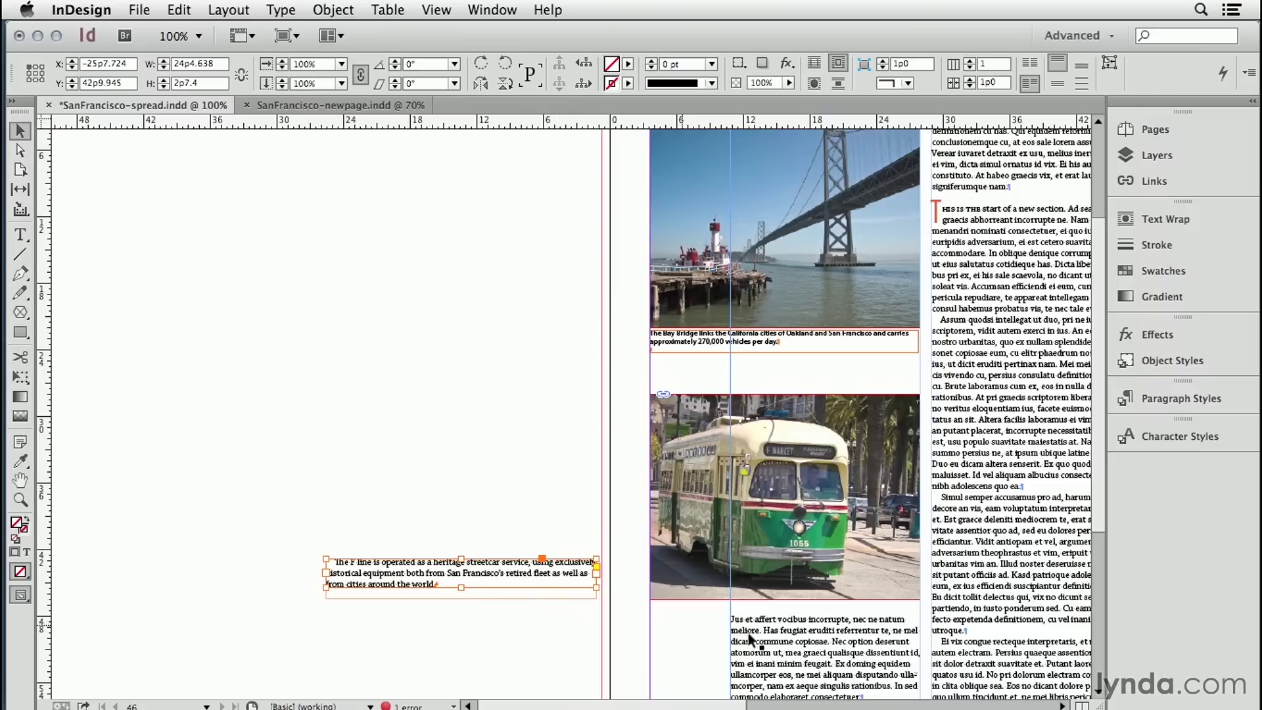
drag(450, 579, 760, 622)
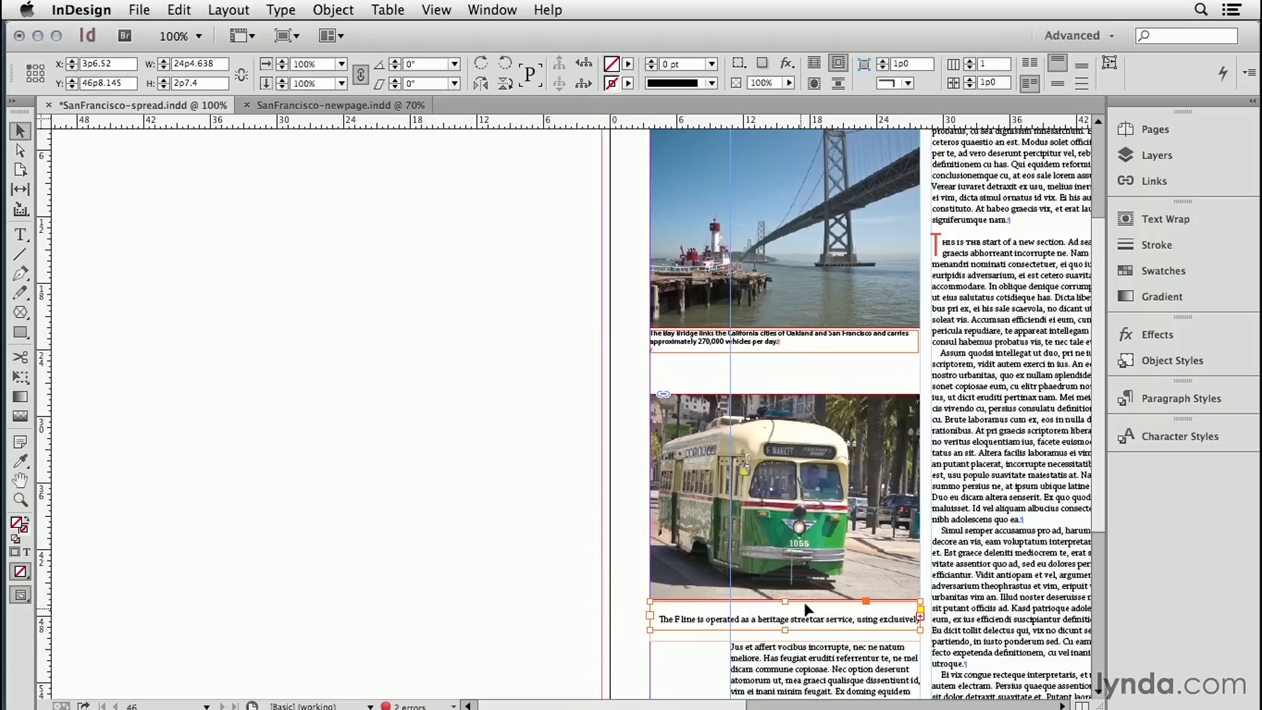
click(666, 528)
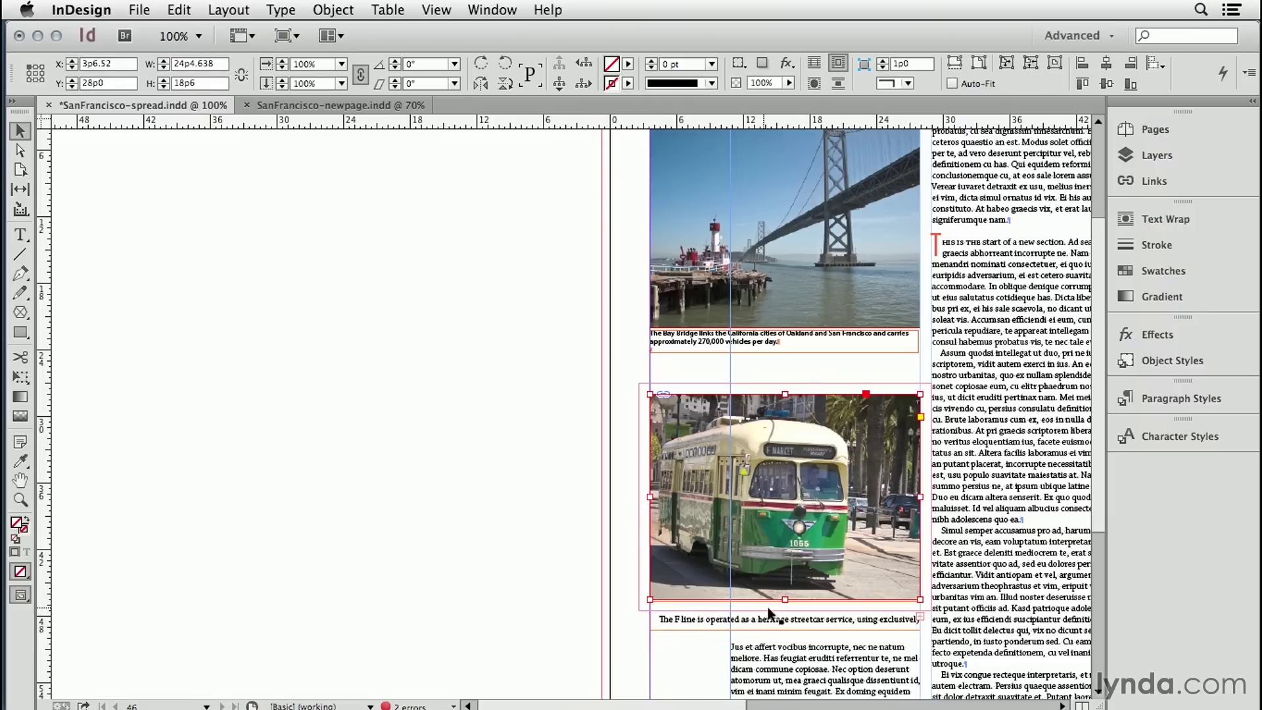
Turn on Ignore Text Wrap for the streetcar caption frame via Cmd+Shift+B.
click(695, 622)
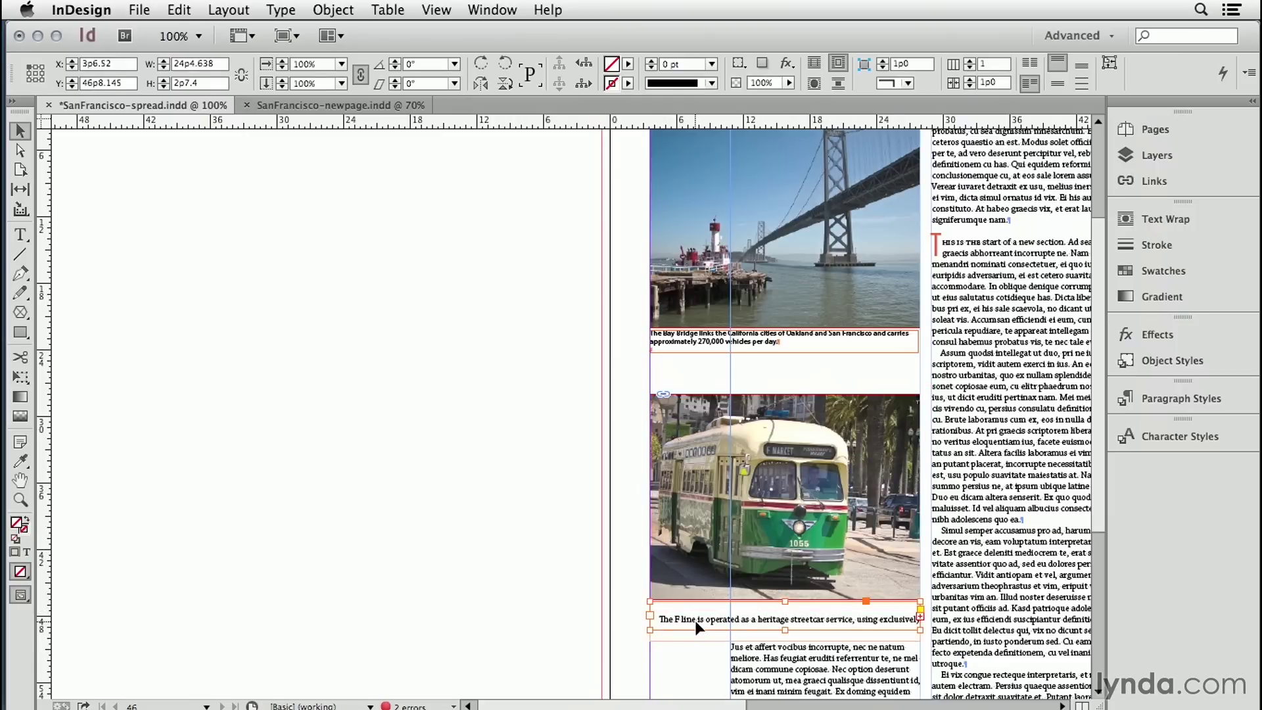
key(super+shift+b)
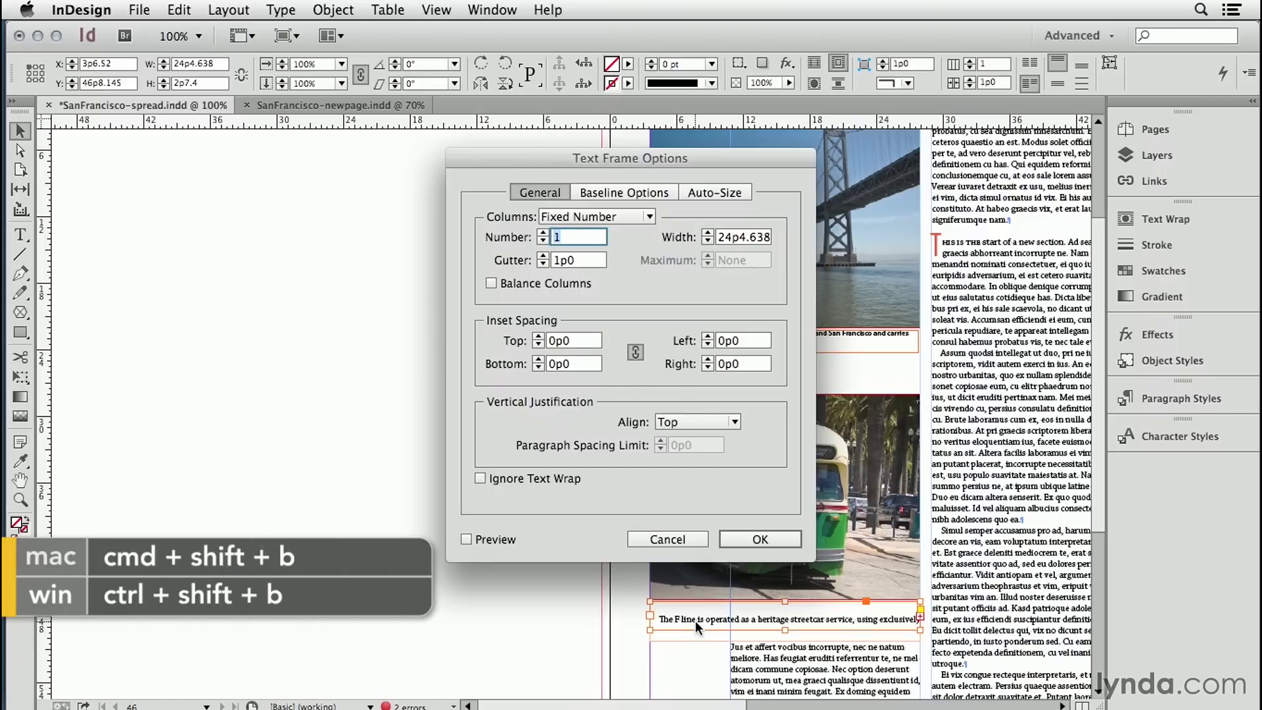
click(549, 479)
click(756, 538)
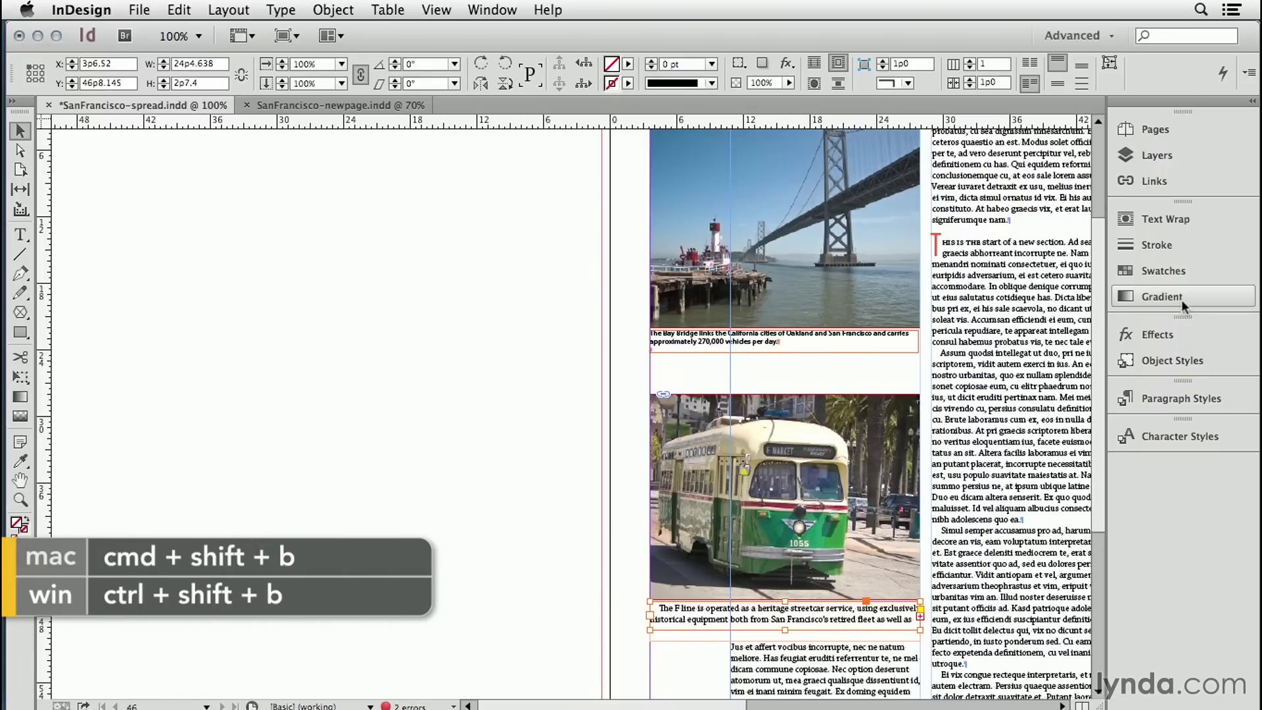
Apply the caption paragraph style to the streetcar caption, now running three lines.
click(1190, 397)
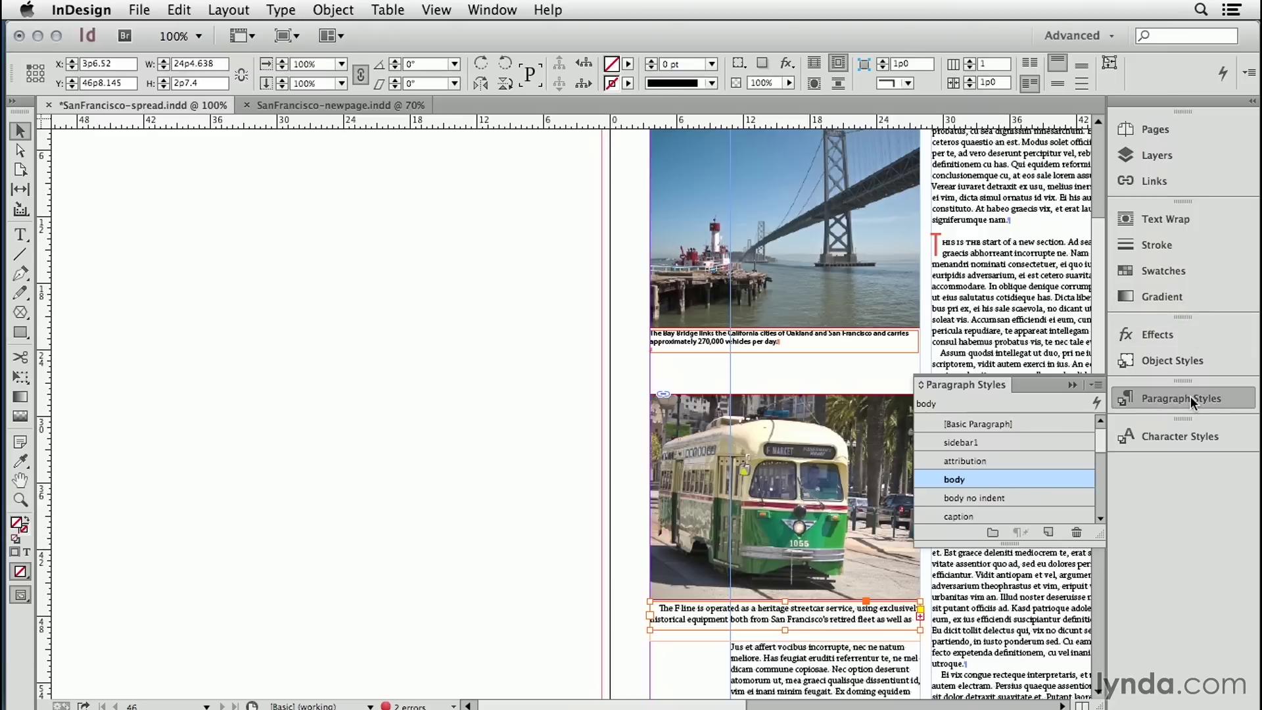
click(966, 518)
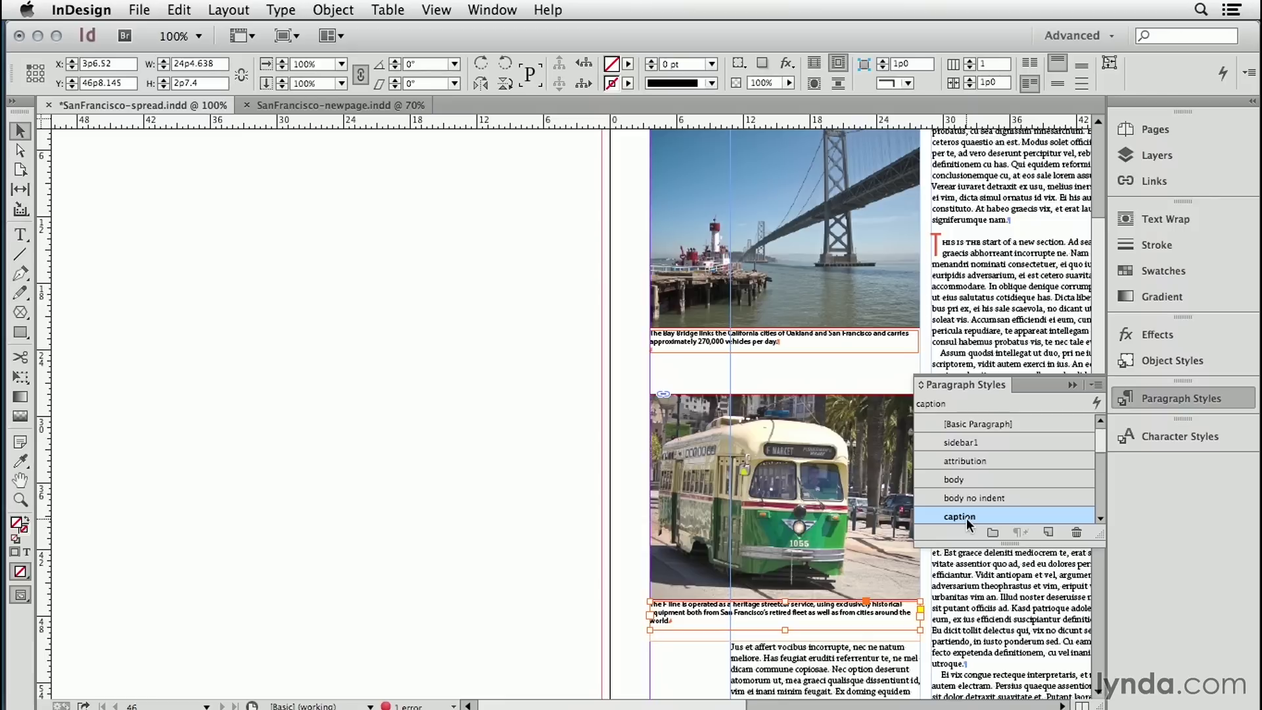
click(1073, 385)
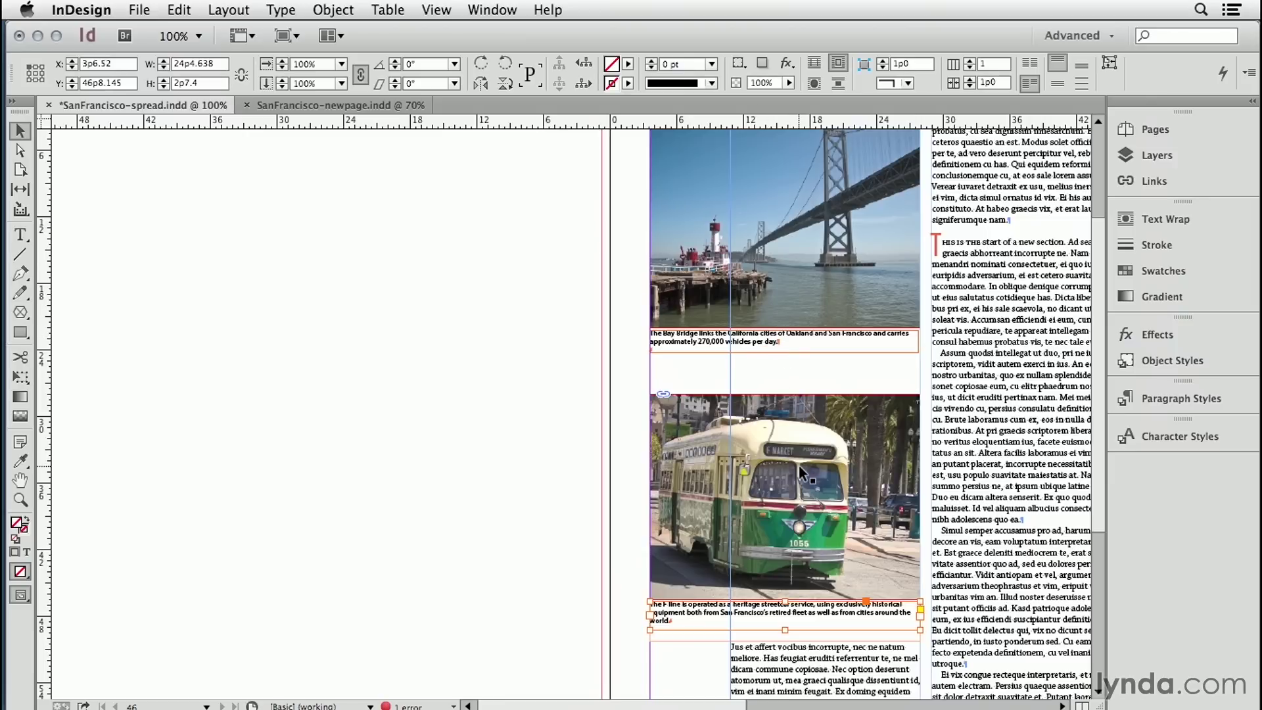
click(795, 347)
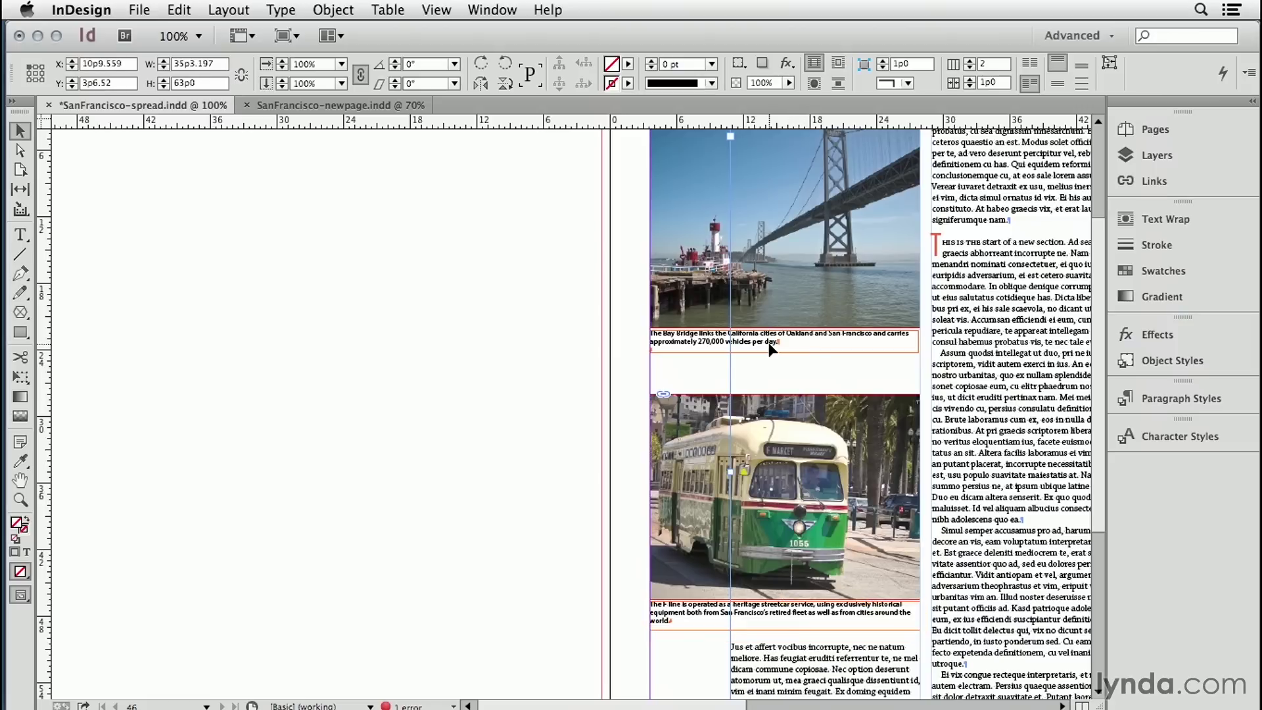
Make the Bay Bridge caption frame taller and set its first baseline offset to Fixed.
click(694, 346)
drag(783, 353, 783, 367)
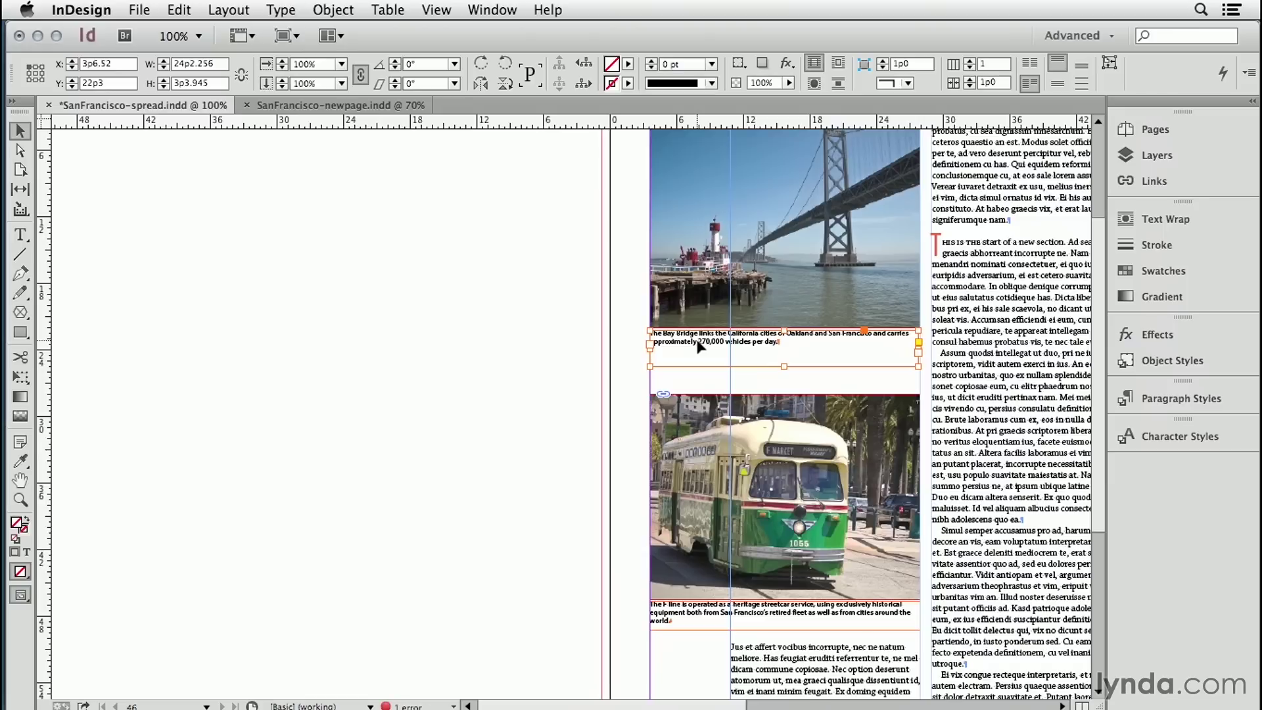
key(super+b)
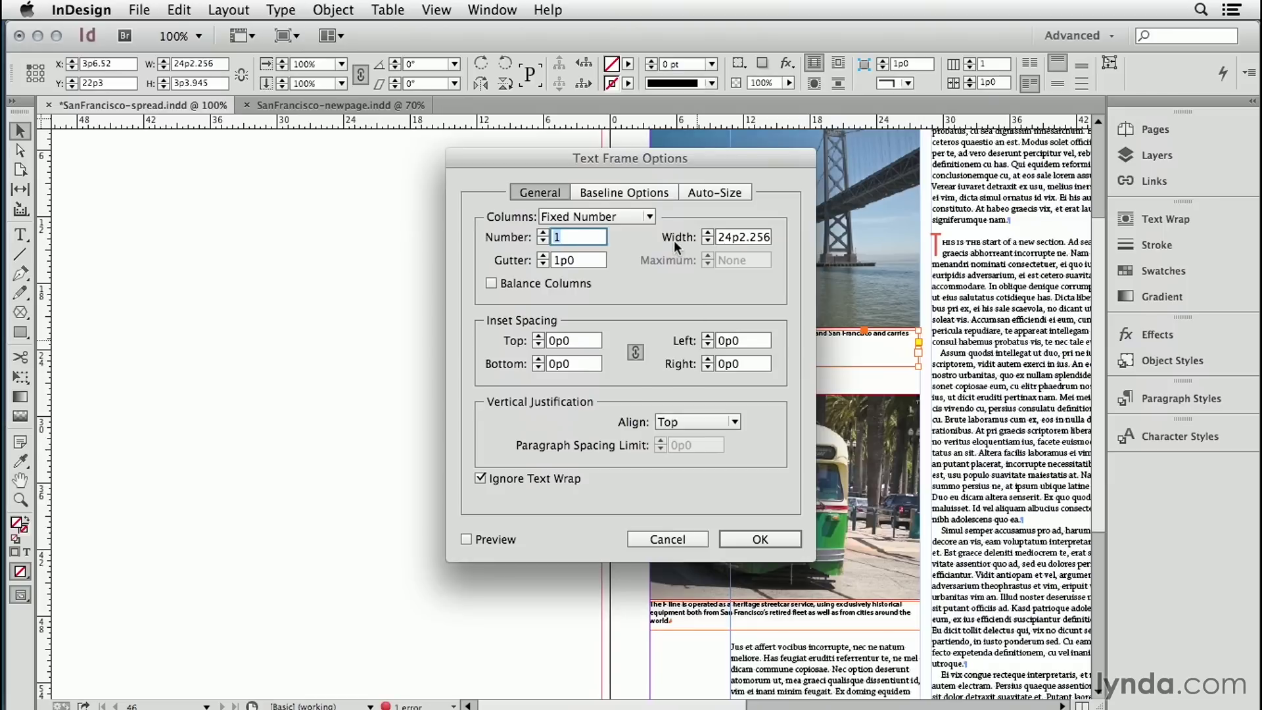
click(622, 193)
click(606, 244)
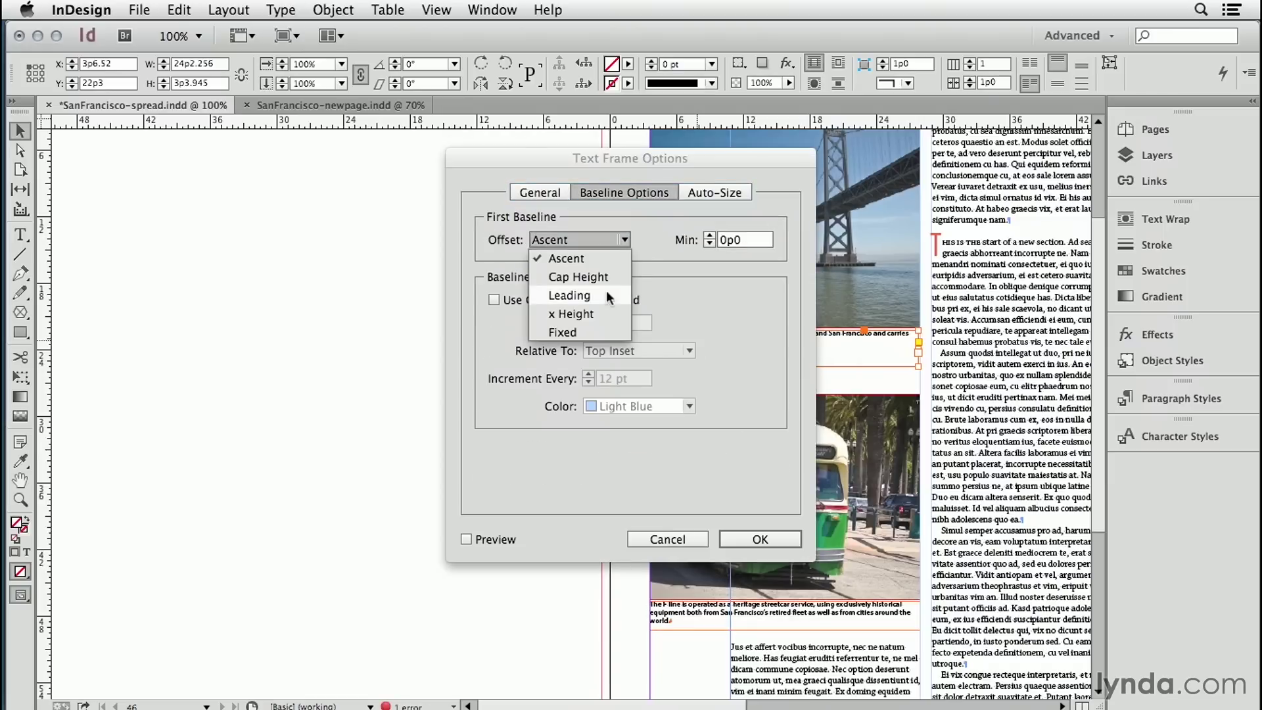
click(599, 329)
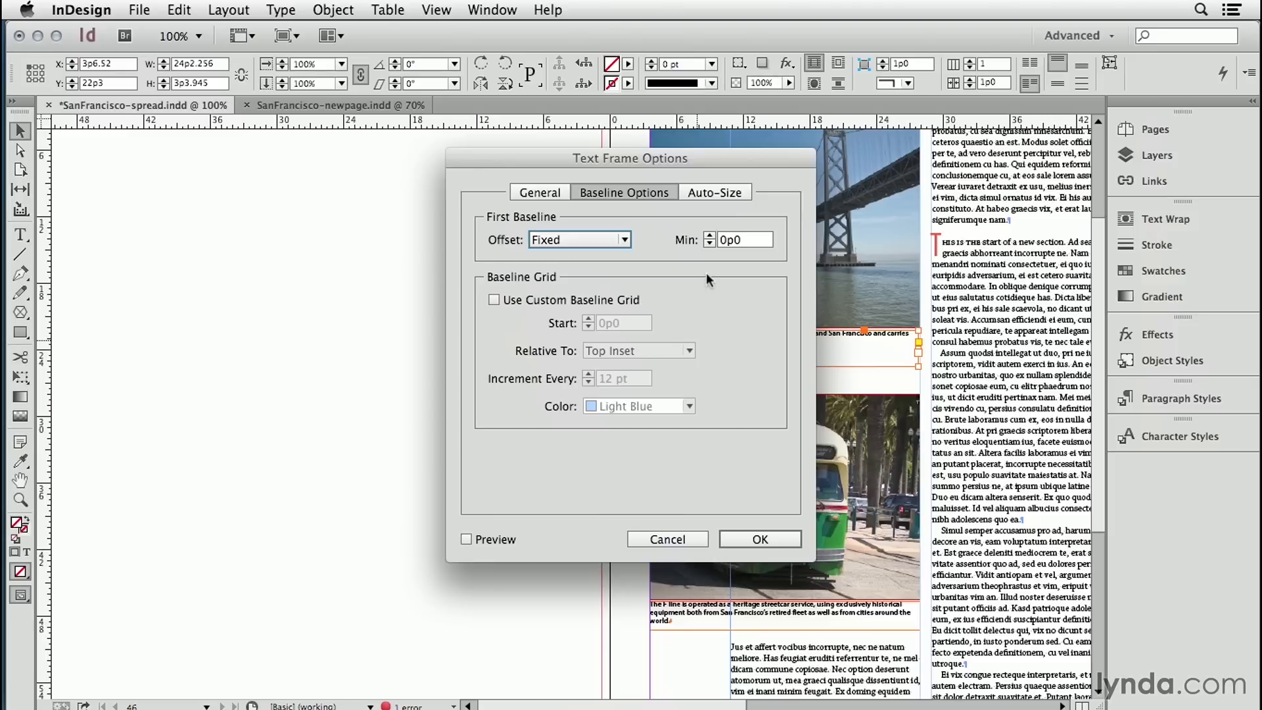
Set the first baseline minimum to 1p0, then nudge the frame up to Y 22p0.
click(546, 195)
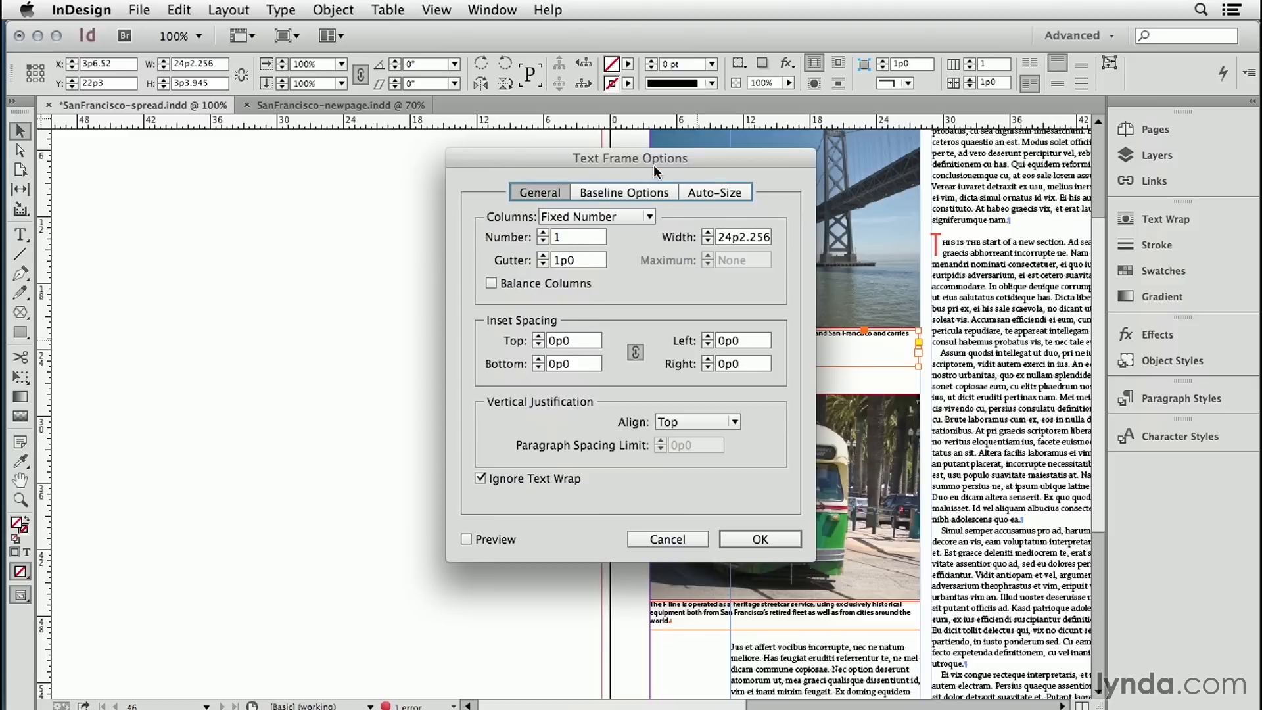
click(635, 192)
double_click(740, 241)
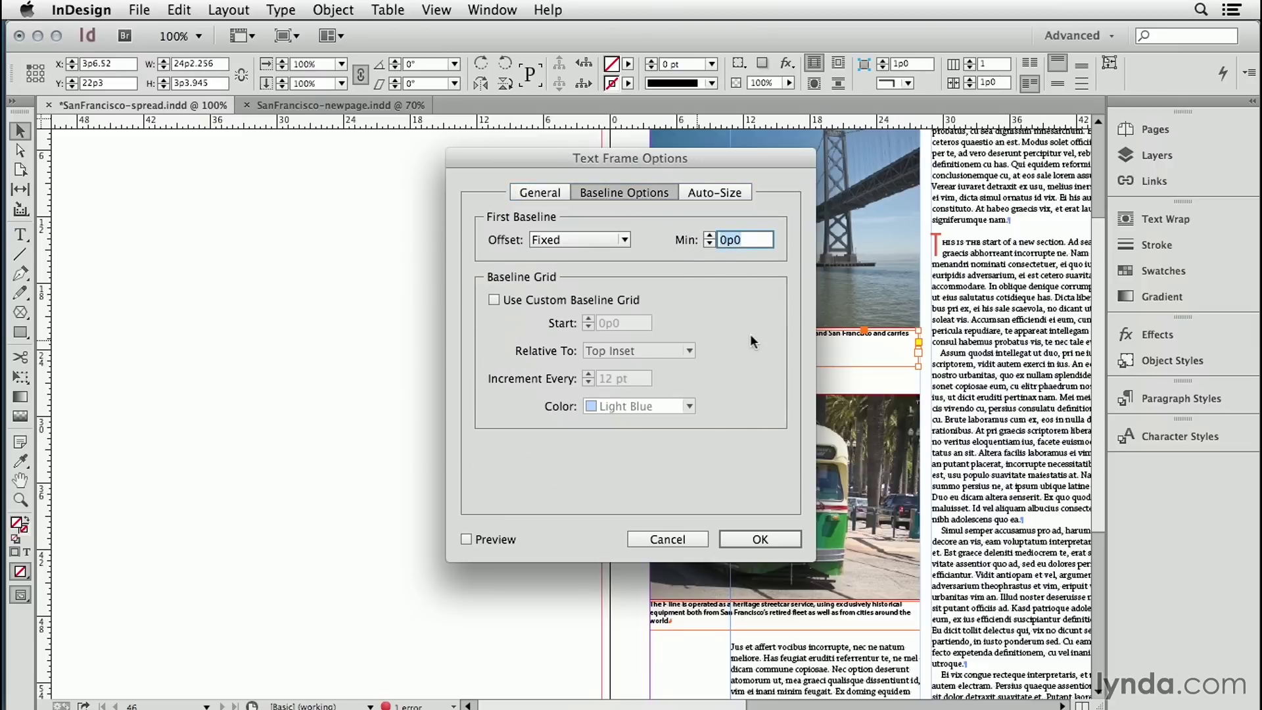
text(1p)
key(Tab)
click(746, 541)
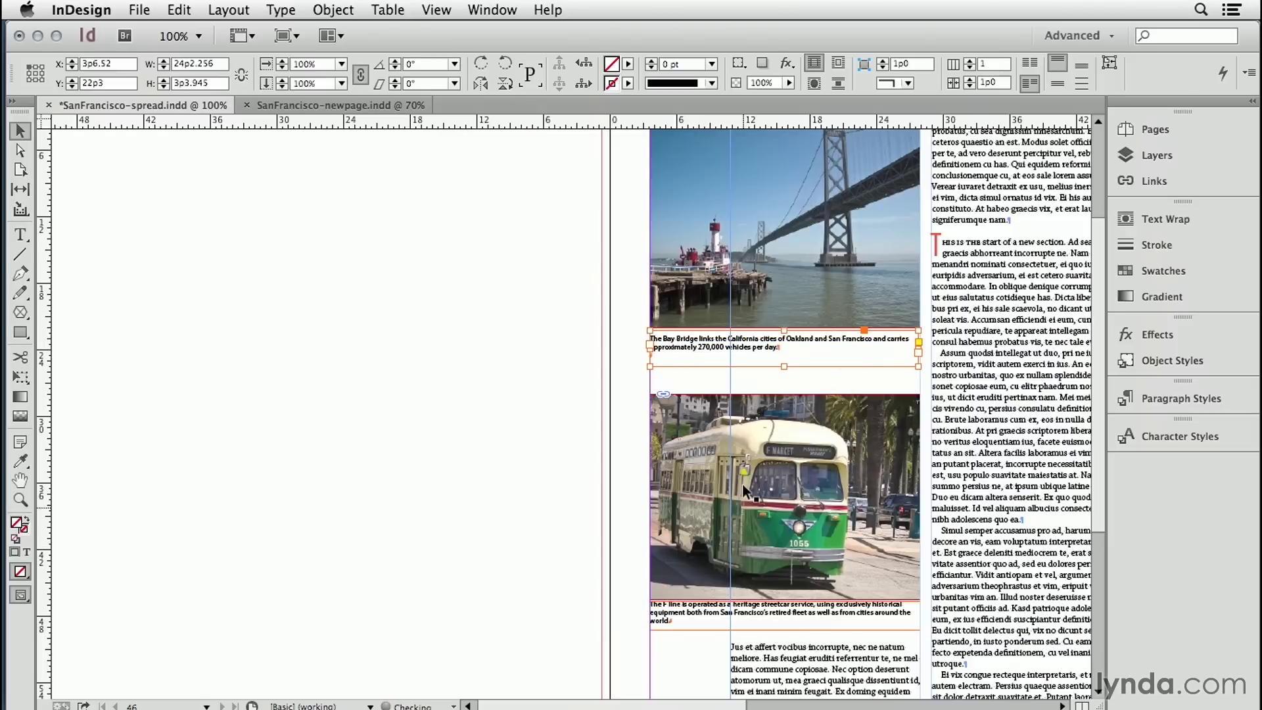
key(Up)
key(Up)
key(Up)
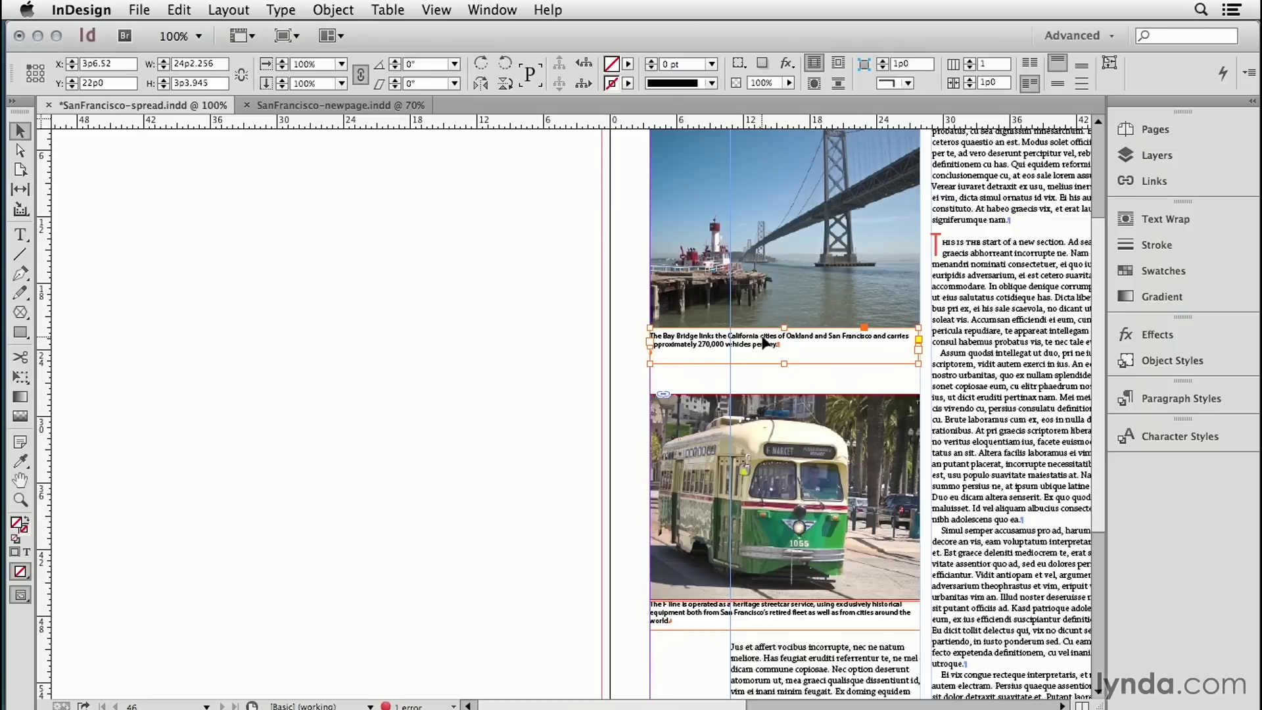
Start an object style named caption-default from the caption frame, including the caption paragraph style.
click(1153, 359)
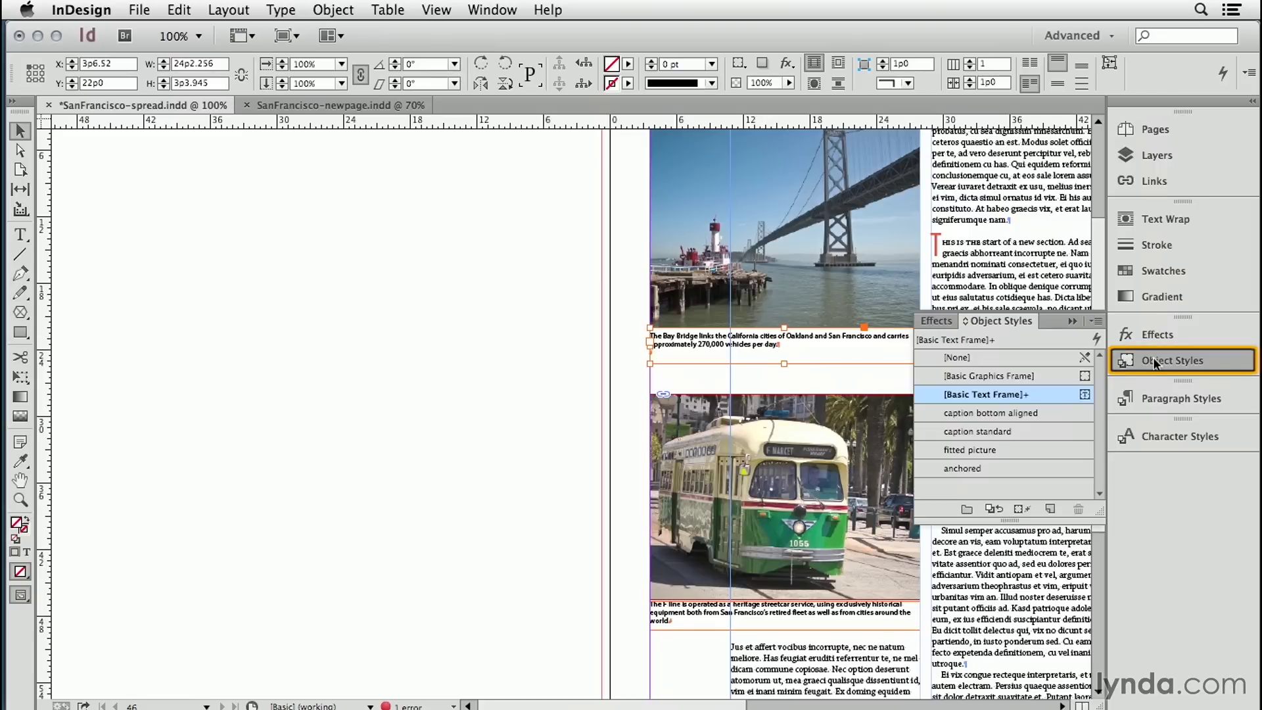
alt+click(1050, 509)
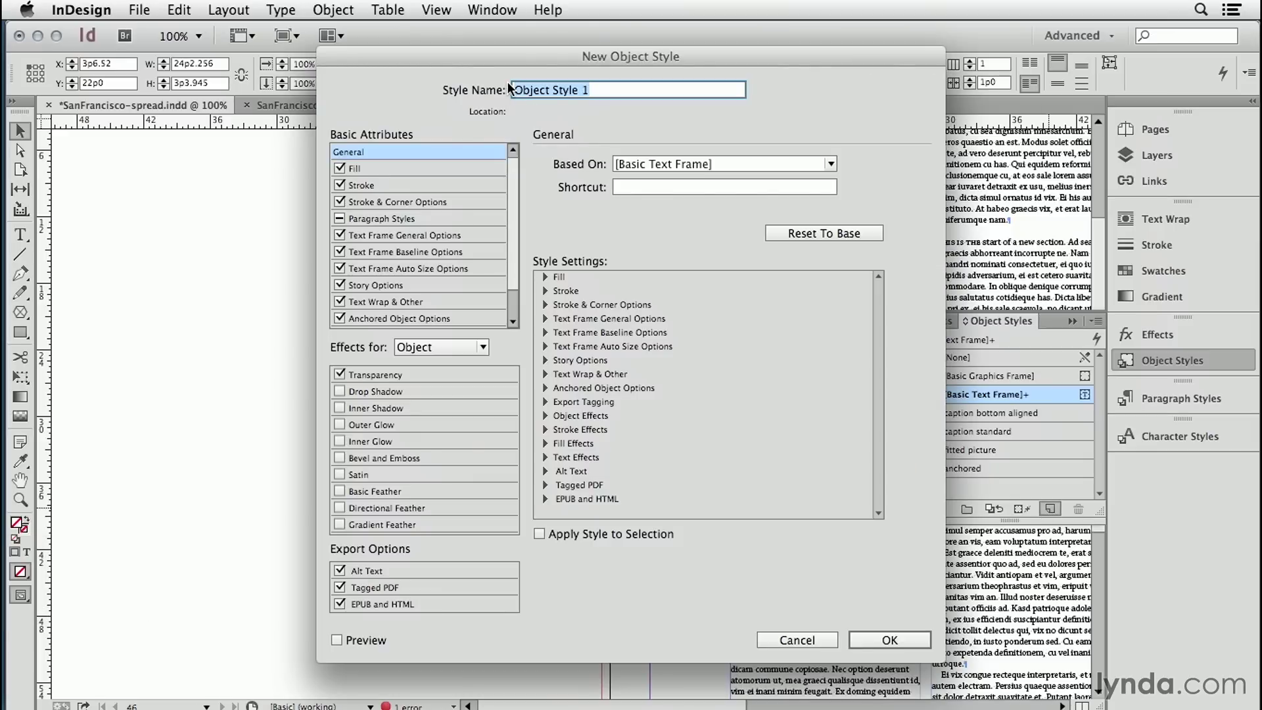
text(ca)
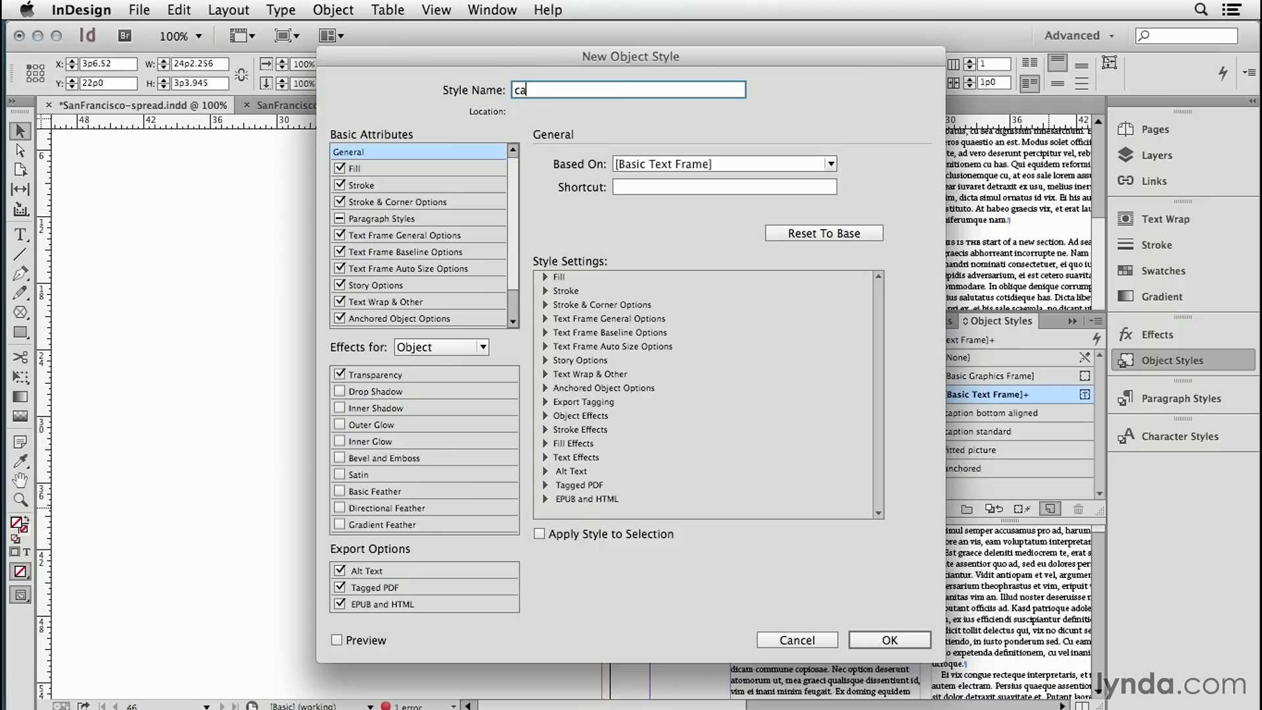
text(ption-default)
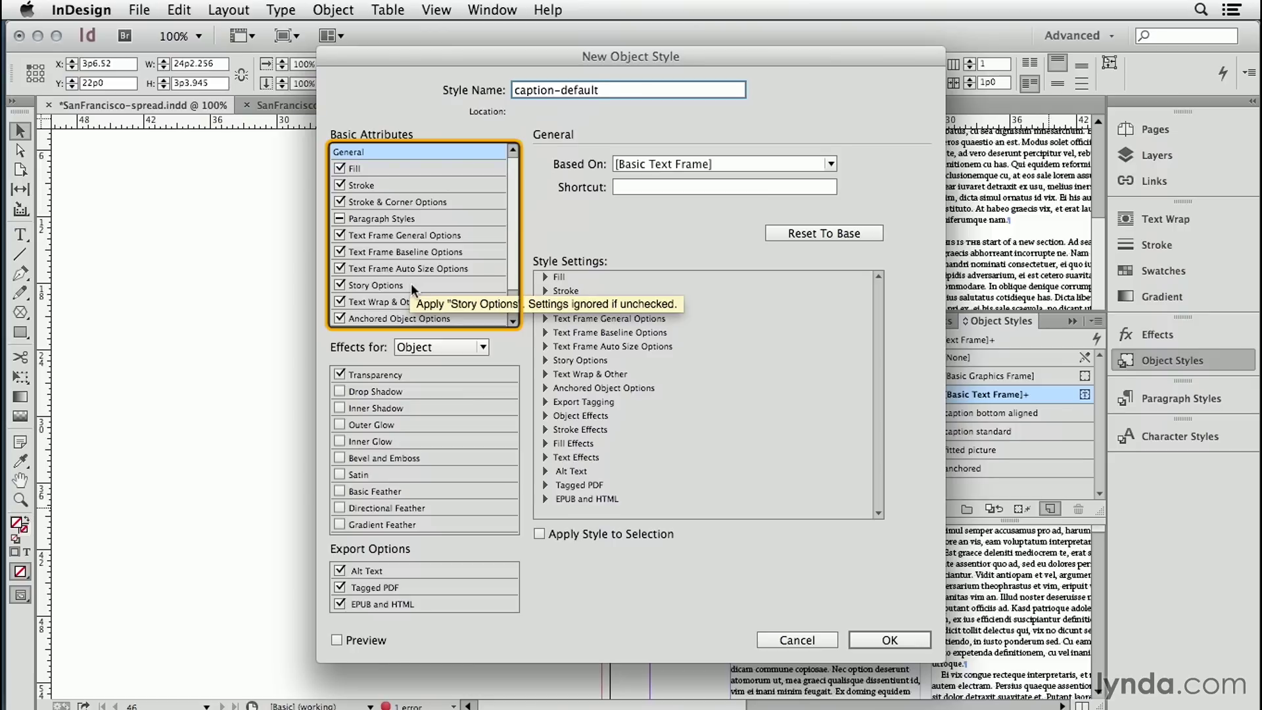
click(339, 221)
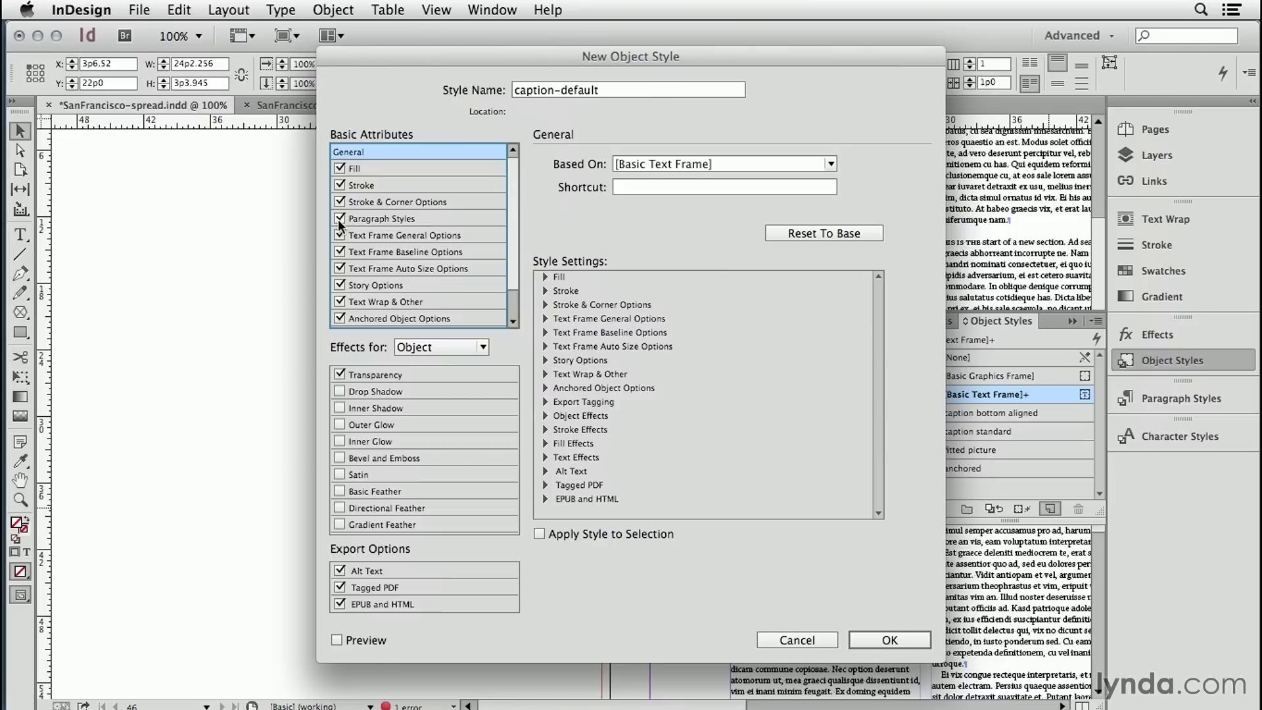
click(362, 217)
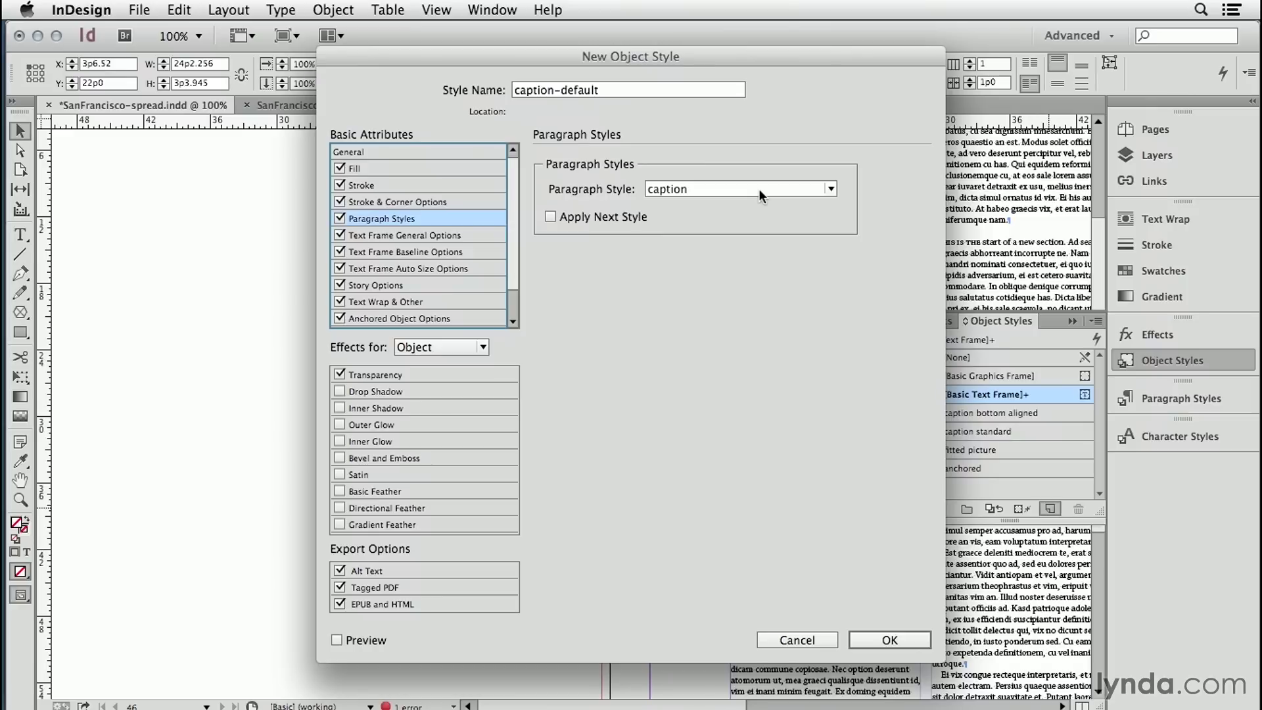
Exclude text wrap, set auto-size to Height Only anchored top centre, and save caption-default.
click(466, 231)
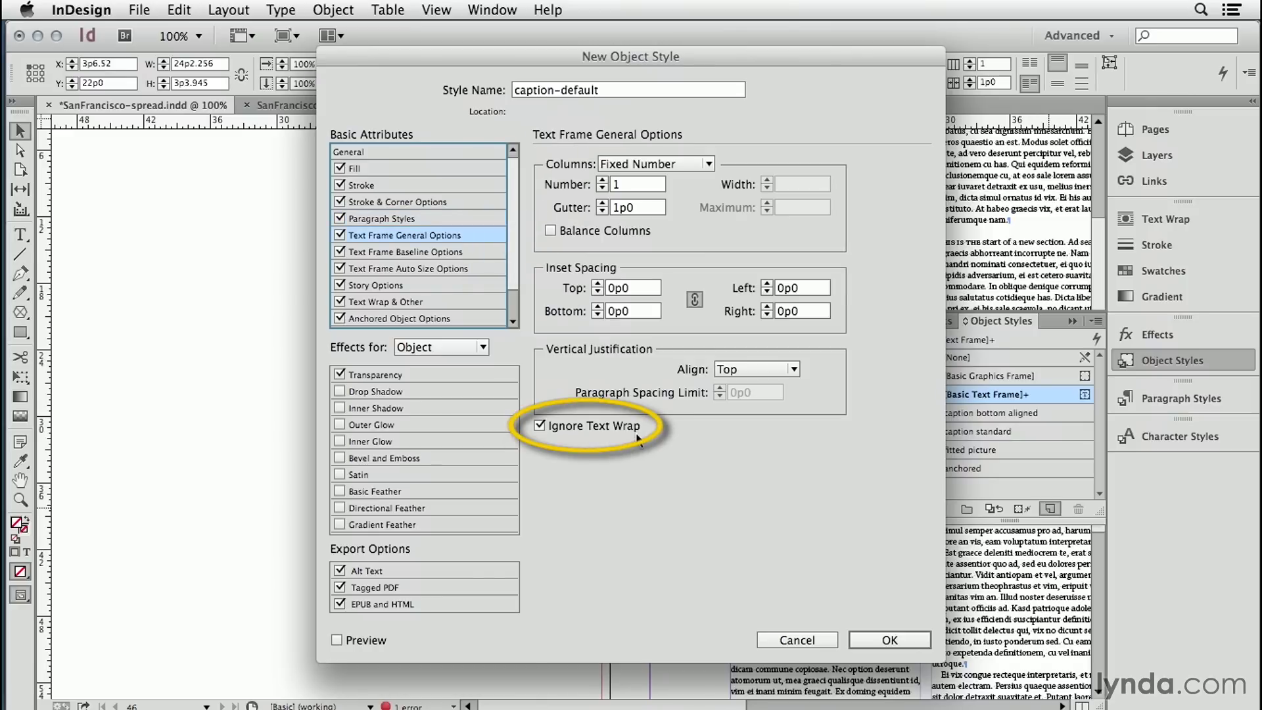
click(458, 250)
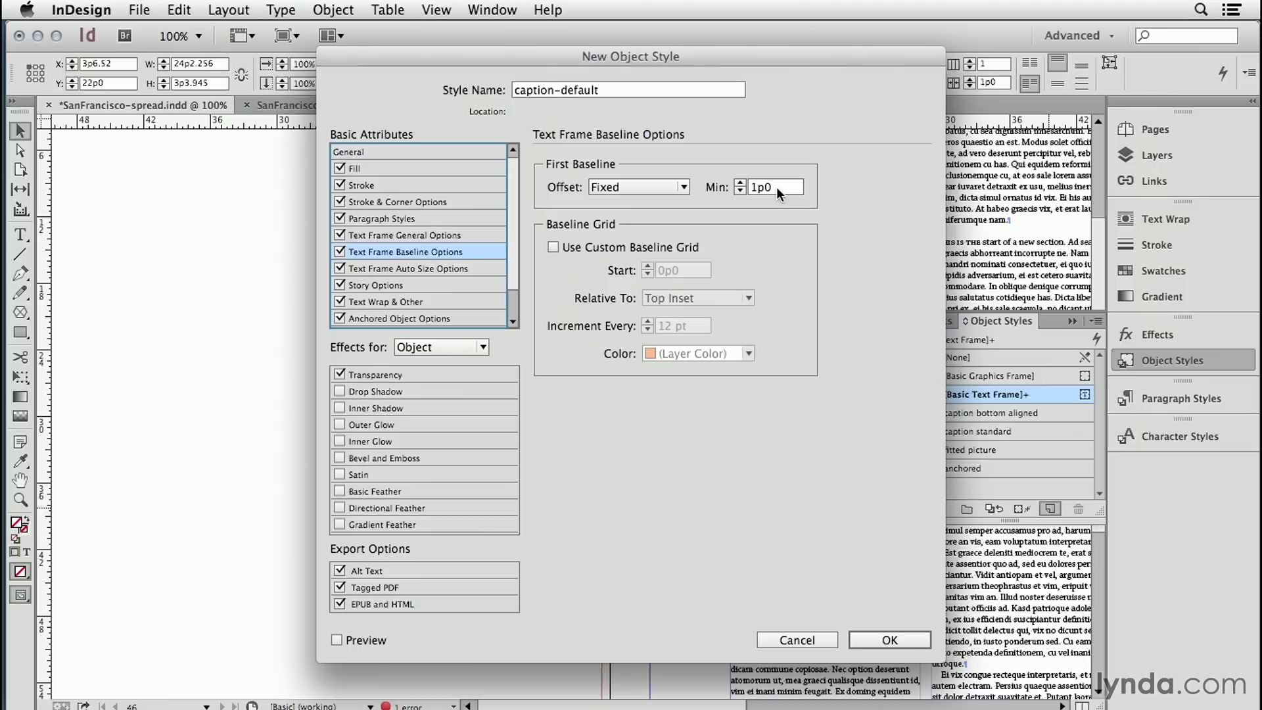
click(341, 300)
click(385, 269)
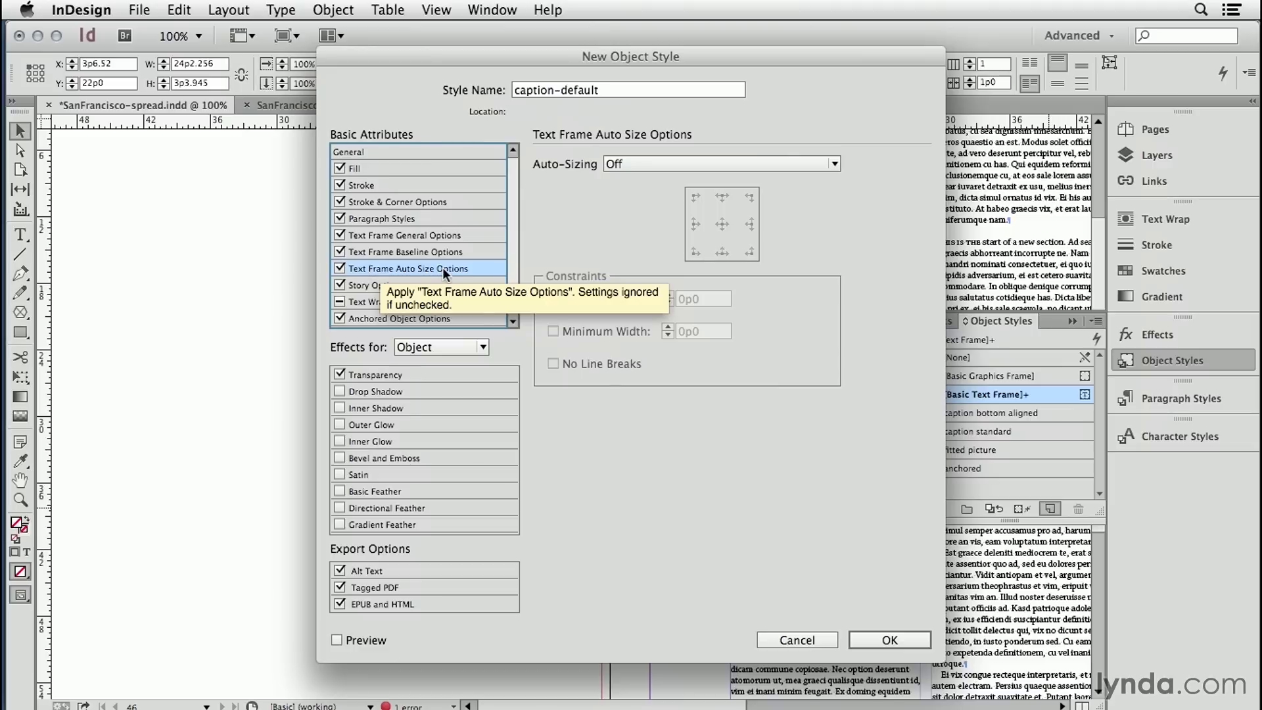
click(835, 163)
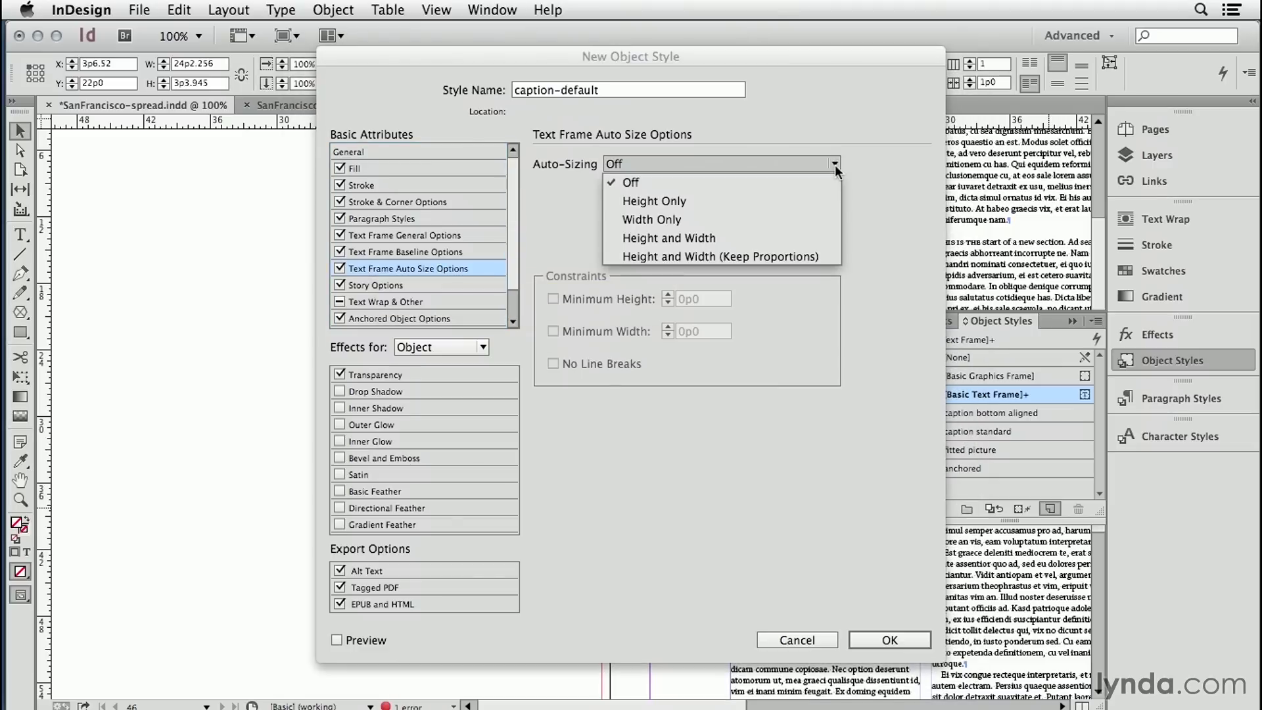
click(827, 209)
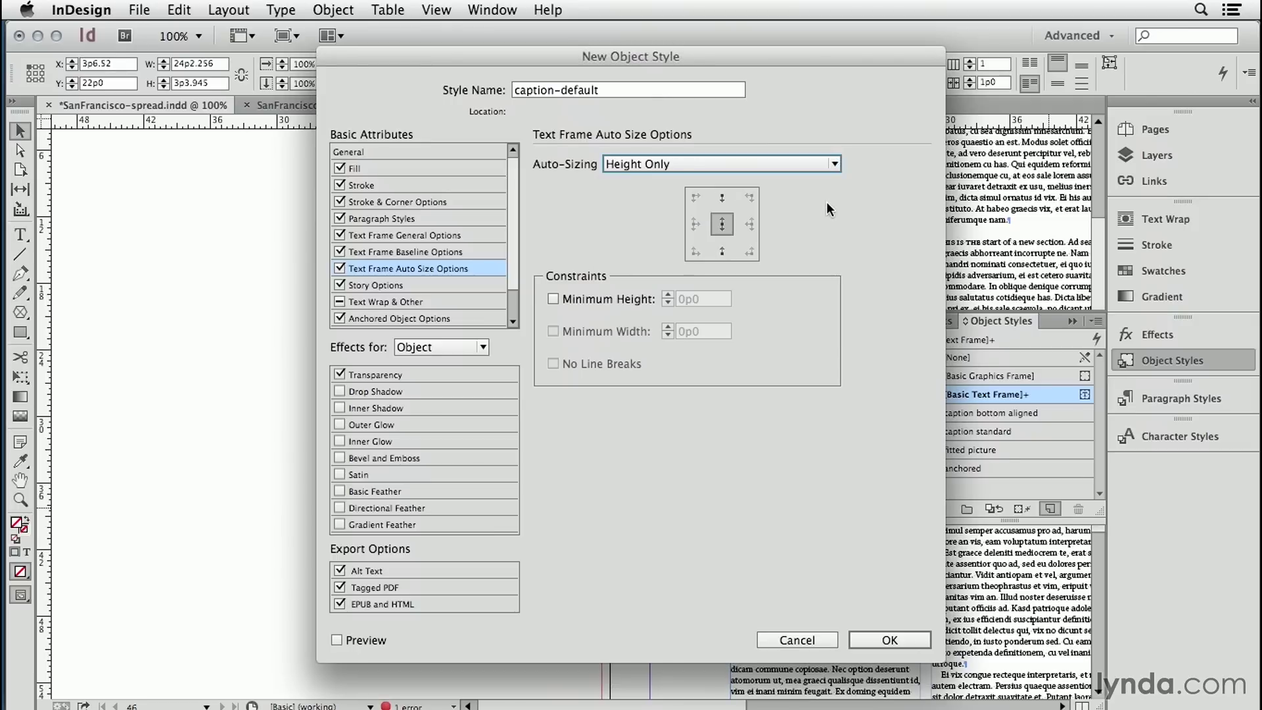
click(723, 197)
click(909, 637)
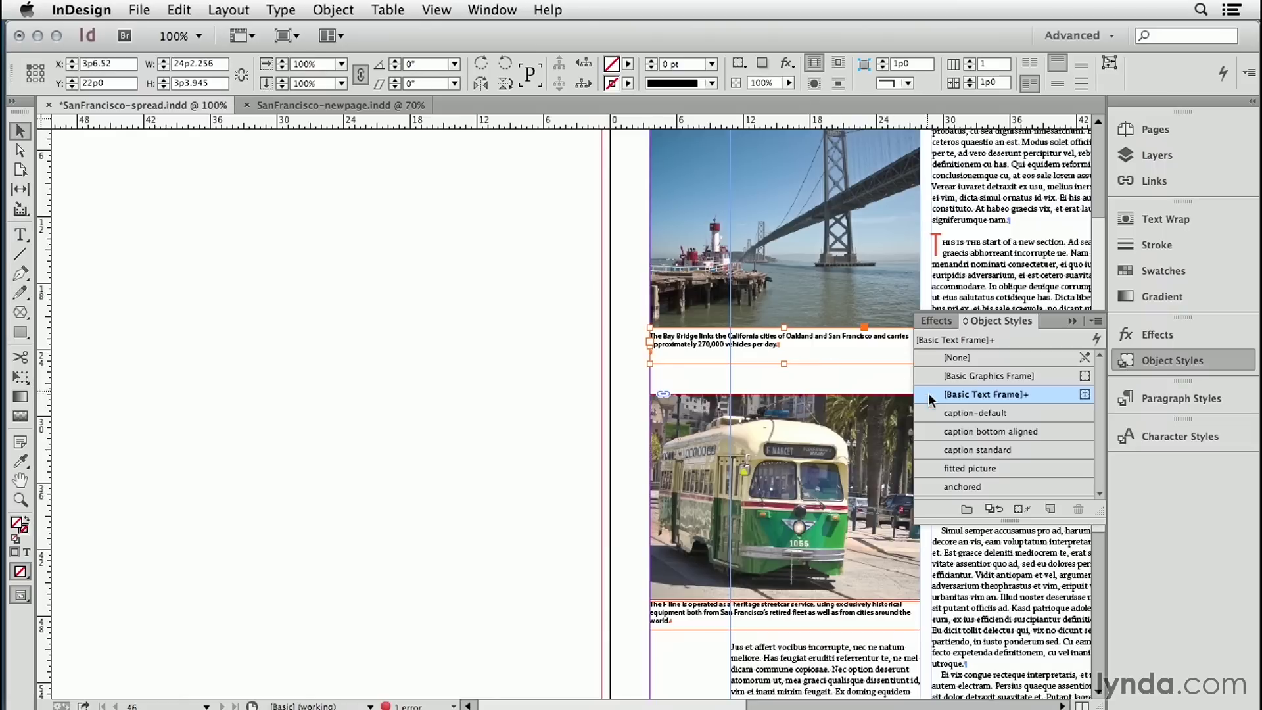
Apply the caption-default object style to the Bay Bridge and streetcar caption frames.
click(948, 414)
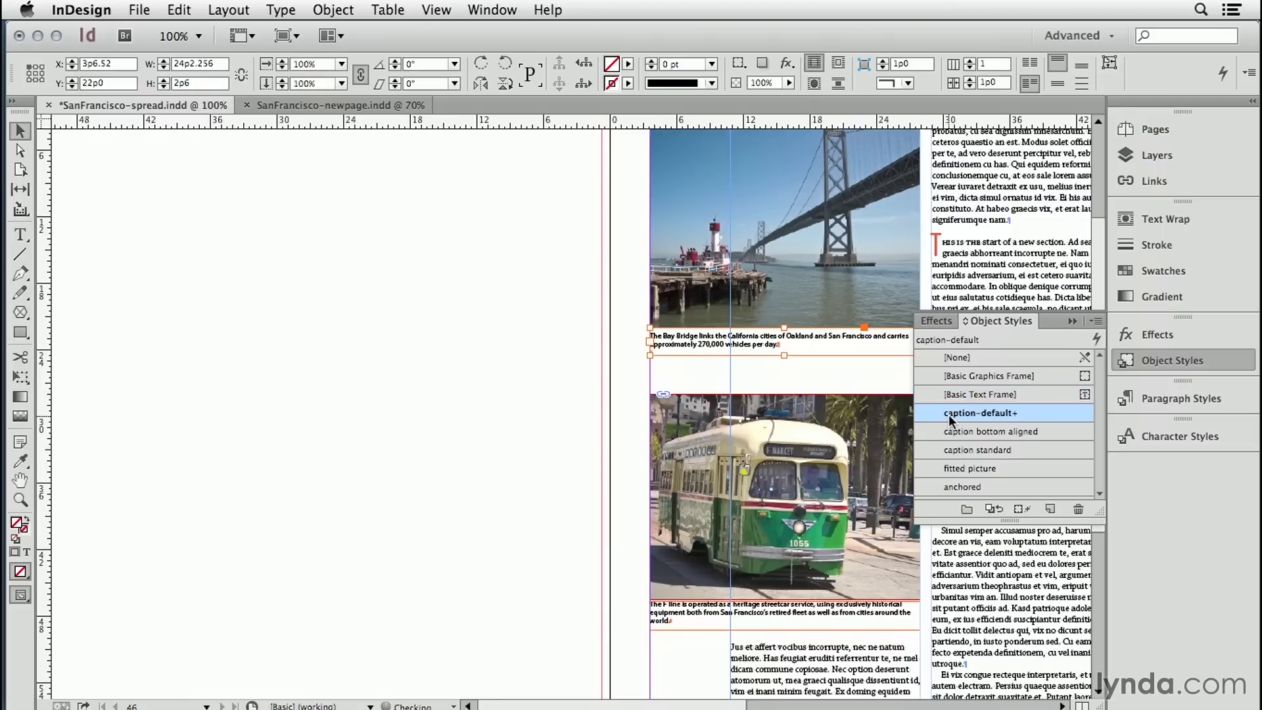
click(677, 610)
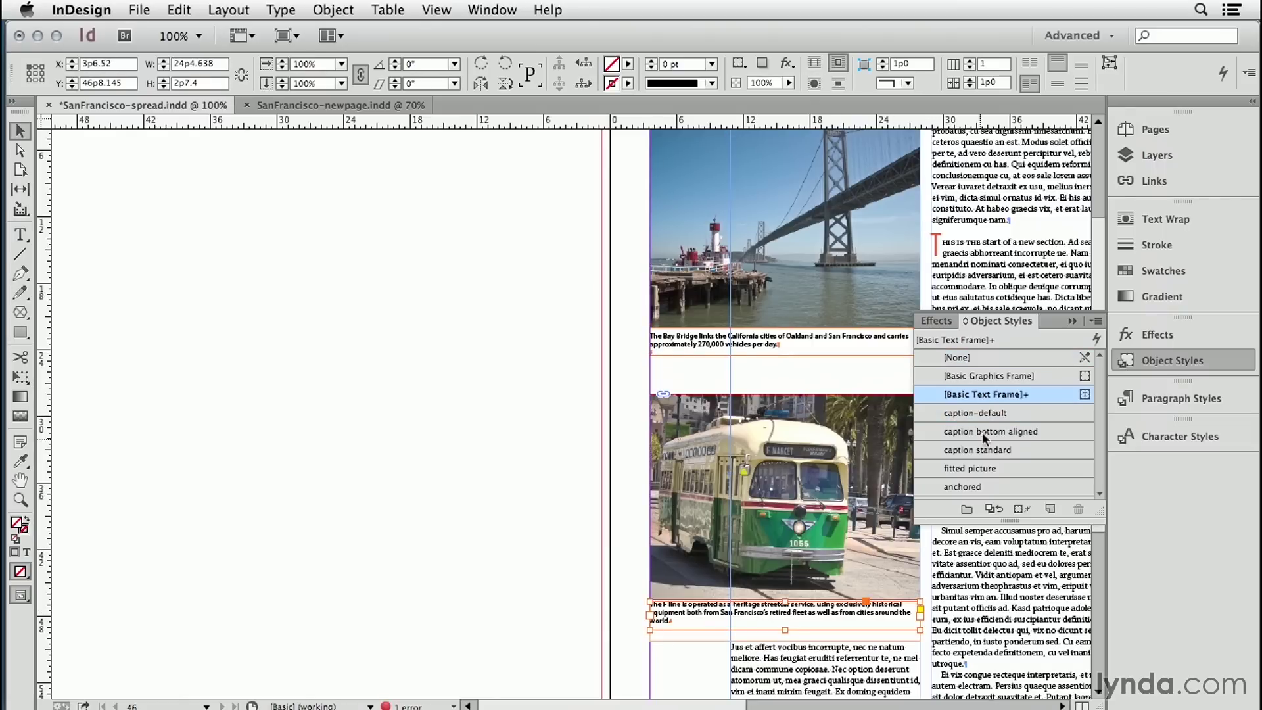
click(983, 413)
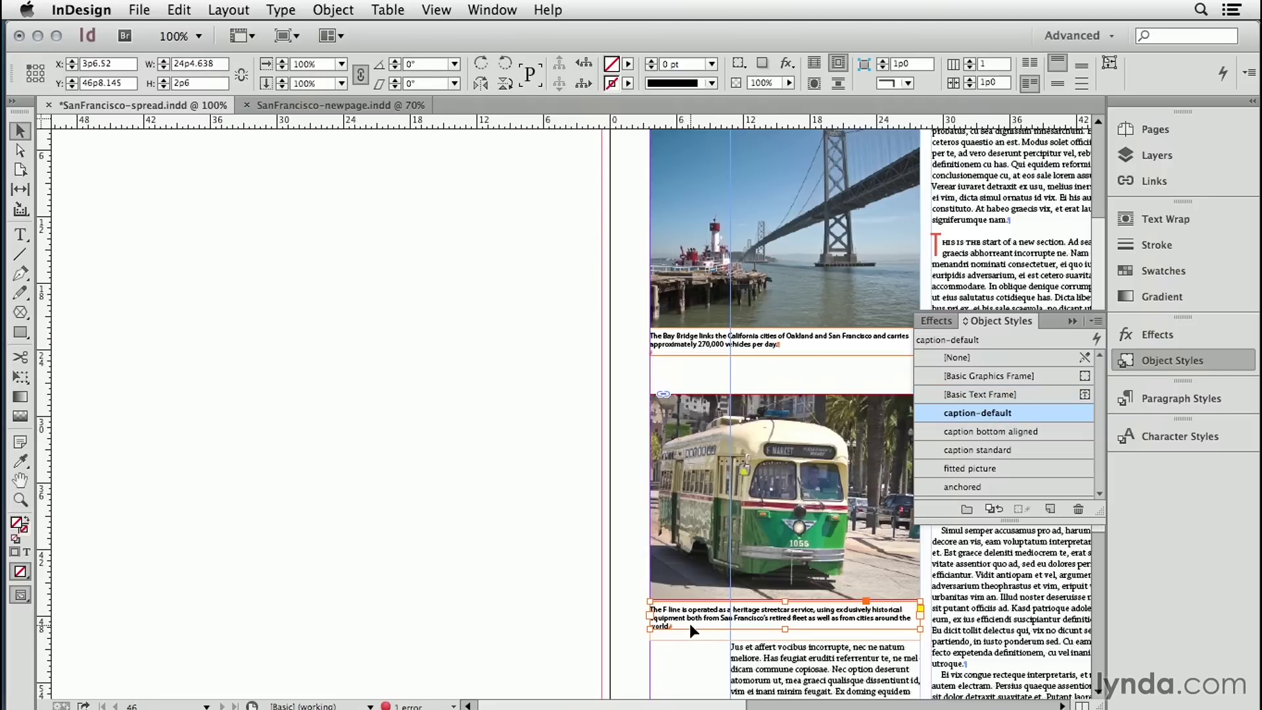
click(676, 342)
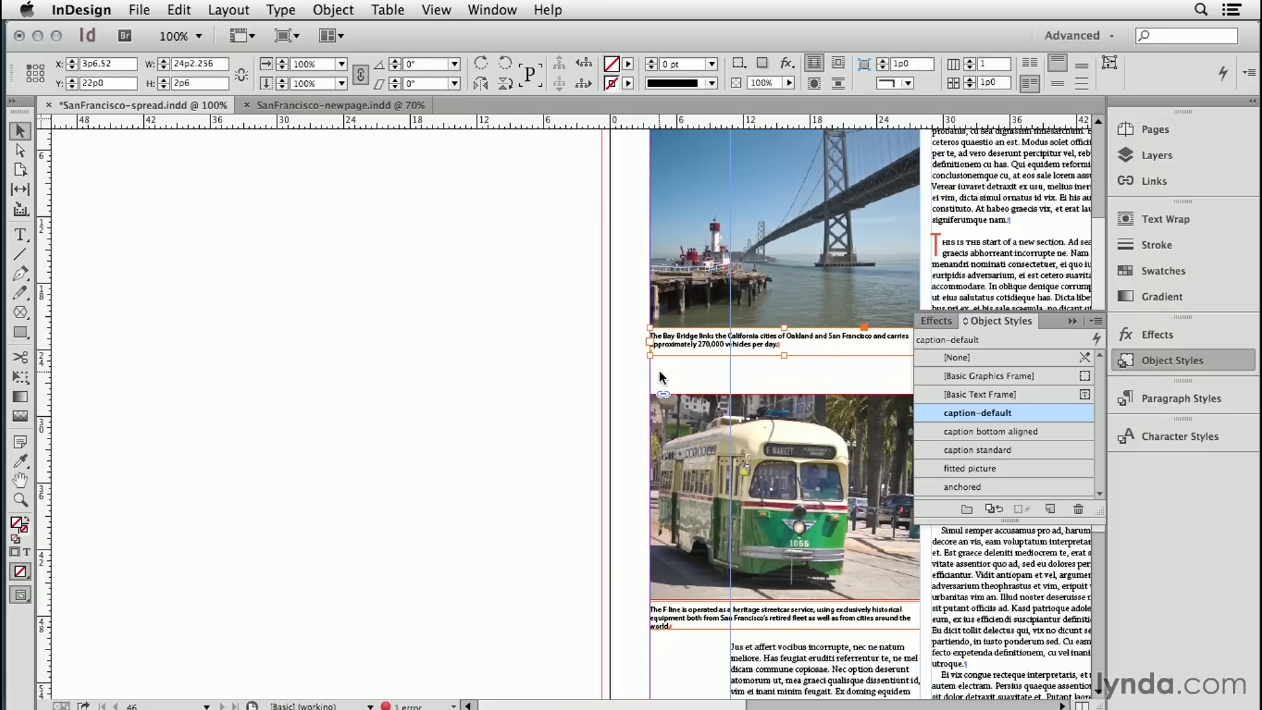
Type test text into the streetcar caption to confirm its frame grows to four lines.
double_click(682, 626)
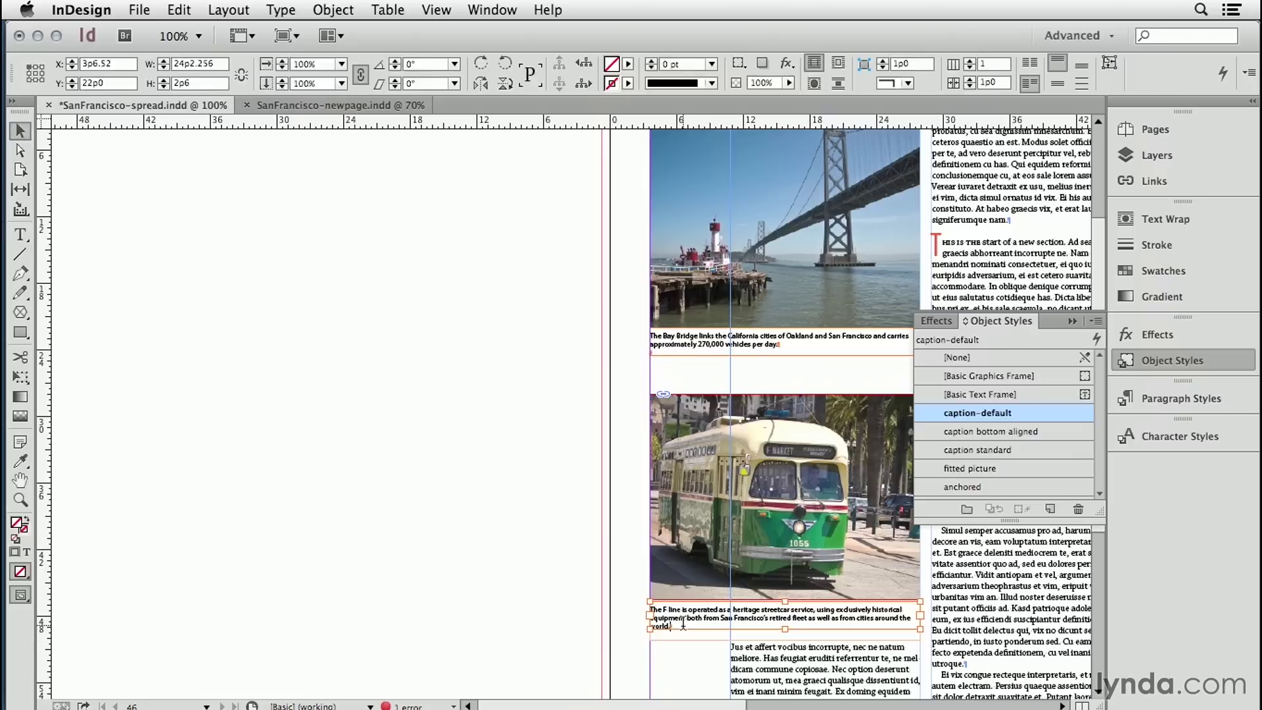
text(andkl;segl;a jkgas jgfj aslkgj aj gapj gasj glj go jsa; gjorsa; jgas jgasj)
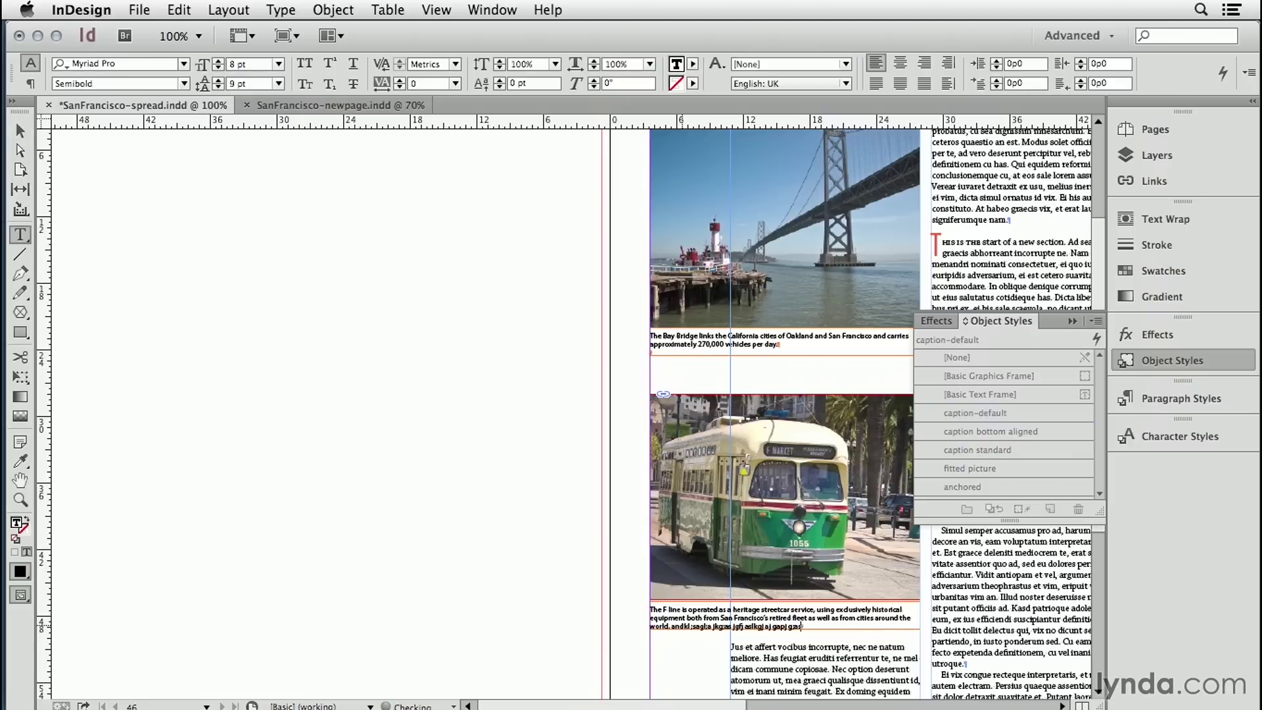
text( gaj ;grasj;gasj;gr)
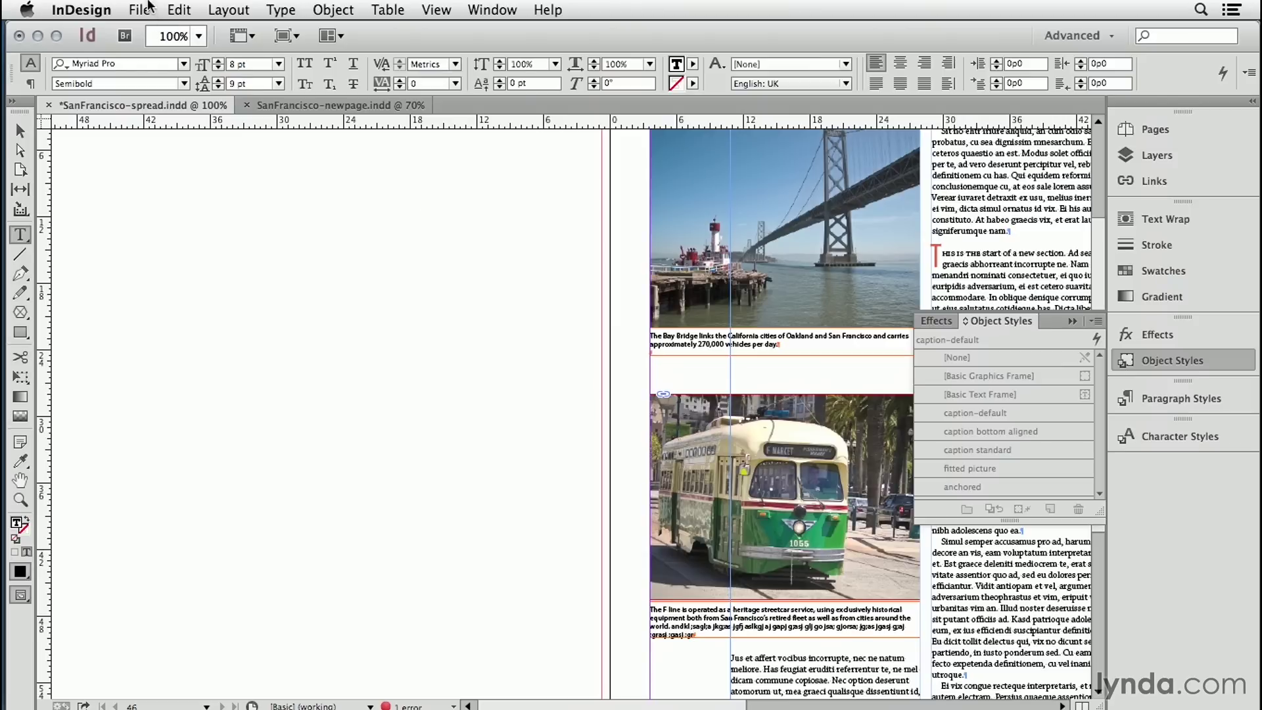
click(140, 9)
Create a new object library saved as 'magazine'.
mouse_move(149, 38)
click(369, 72)
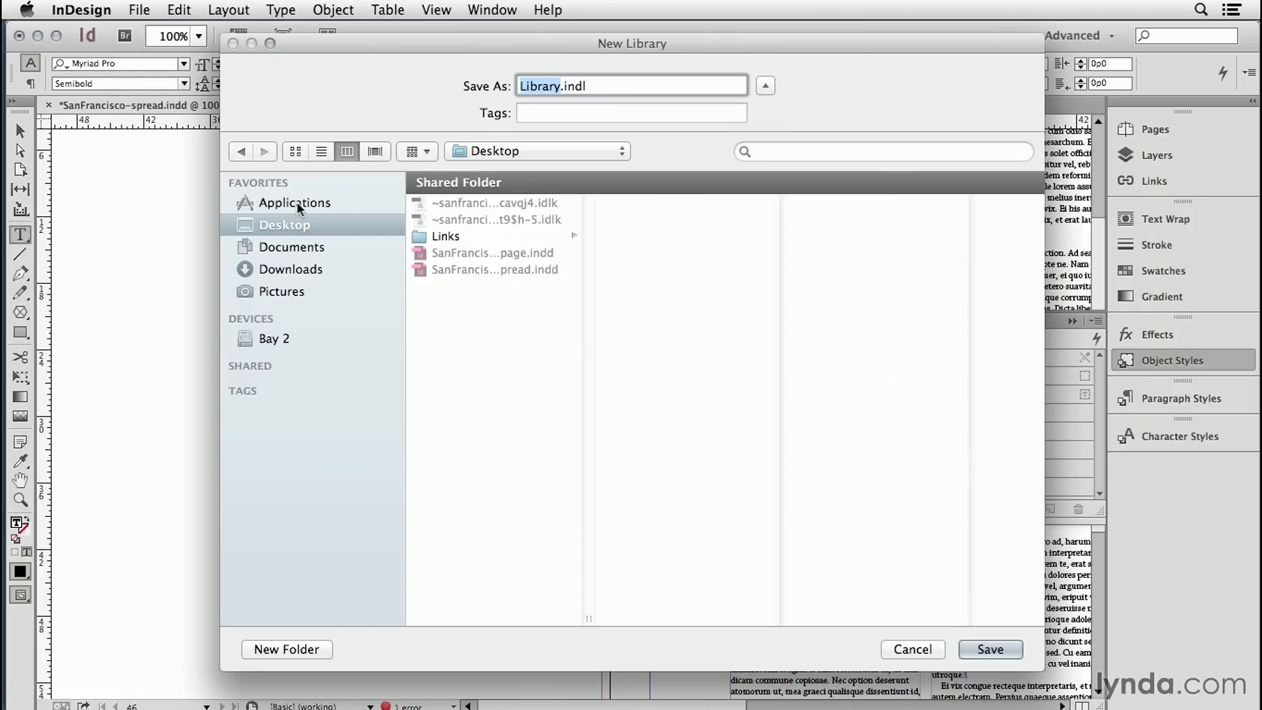
text(magazine)
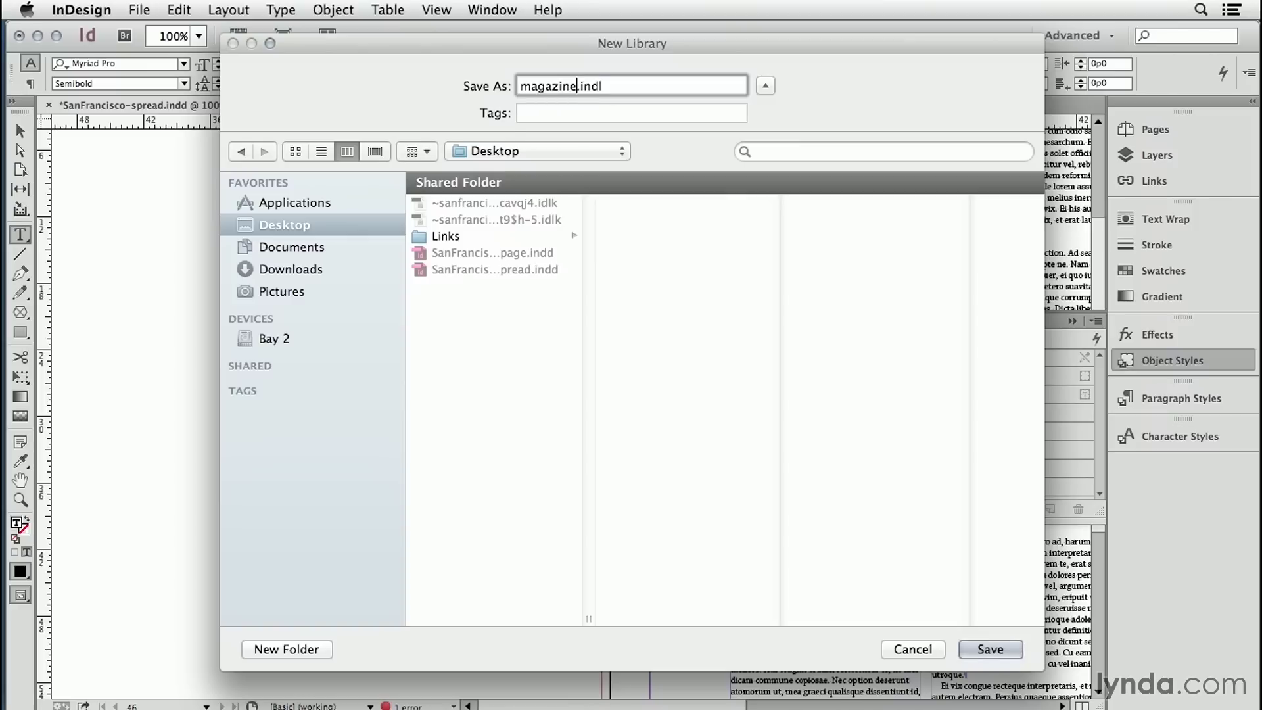
click(989, 650)
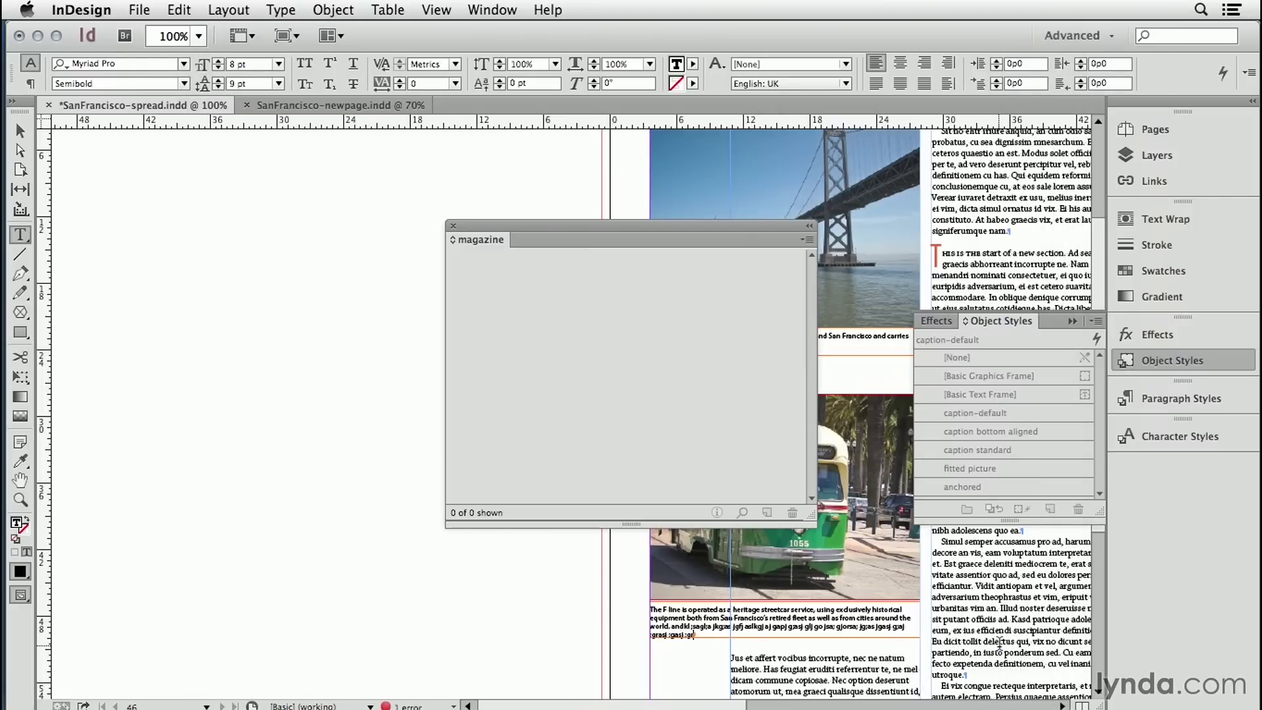
Add the caption frame to the magazine library as an item named 'caption', then show SanFrancisco-newpage.indd.
drag(693, 224, 439, 222)
key(Escape)
drag(710, 339, 211, 313)
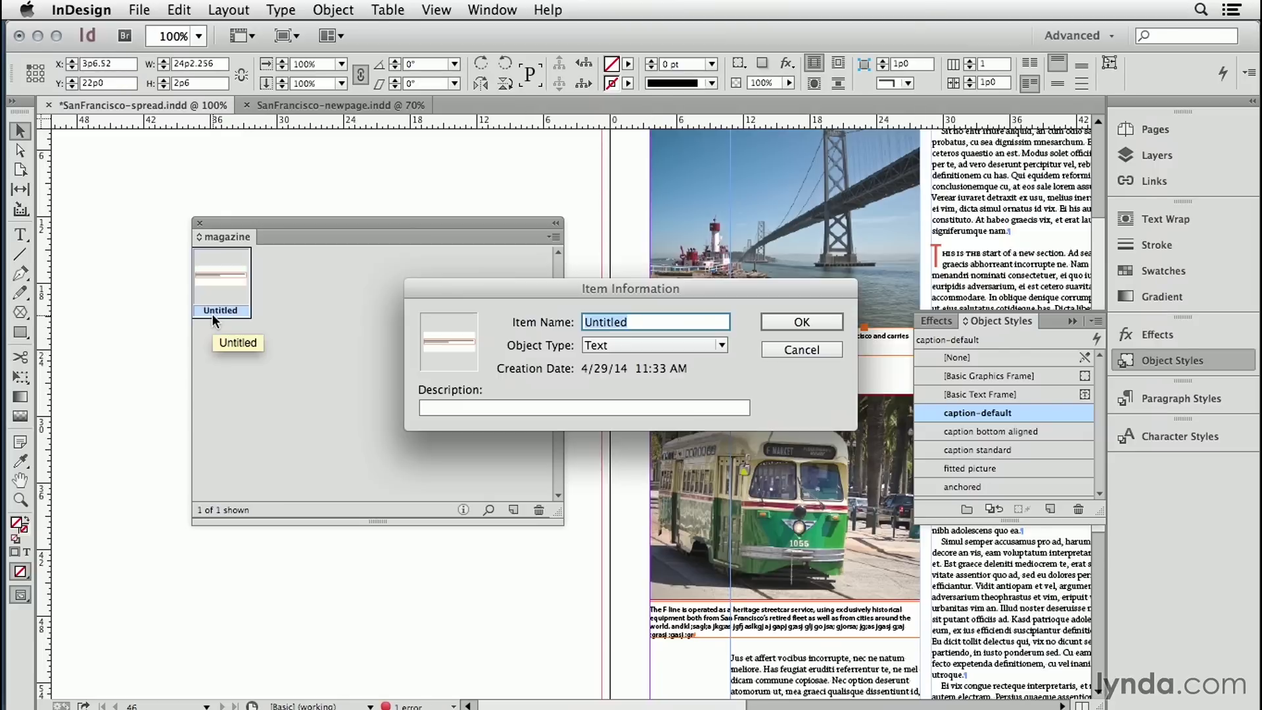
text(caption)
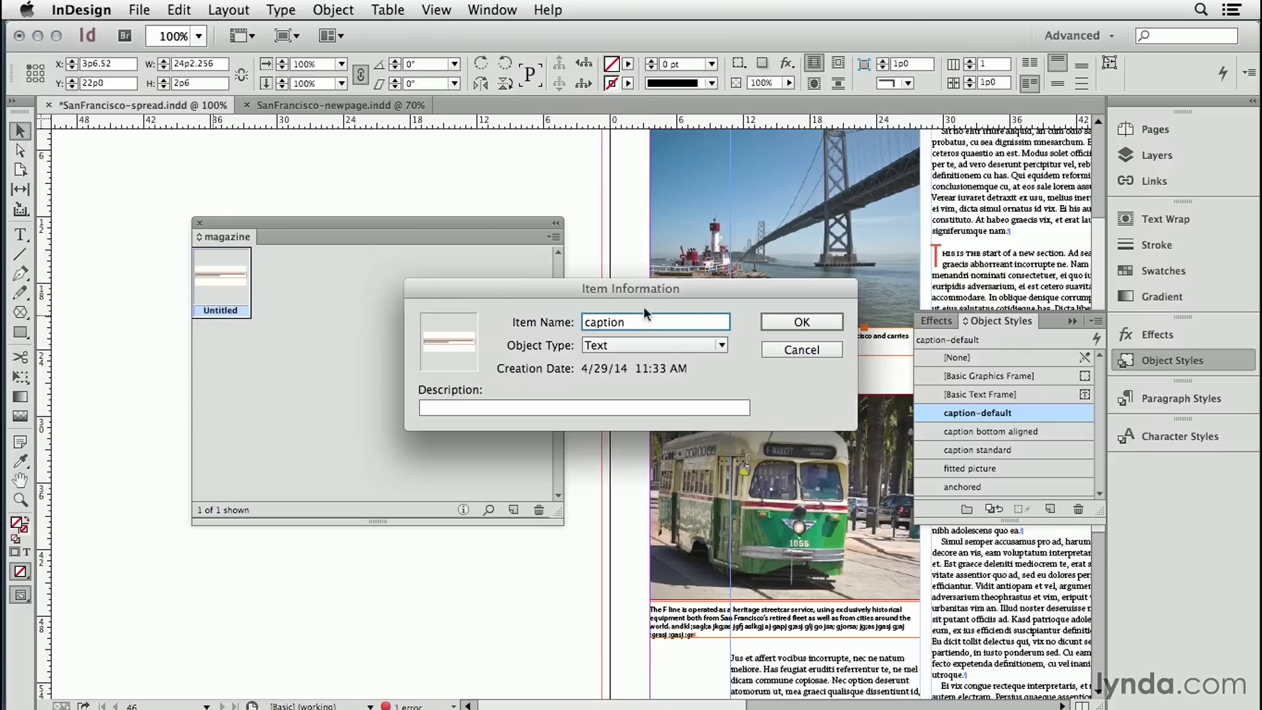
click(801, 322)
click(322, 104)
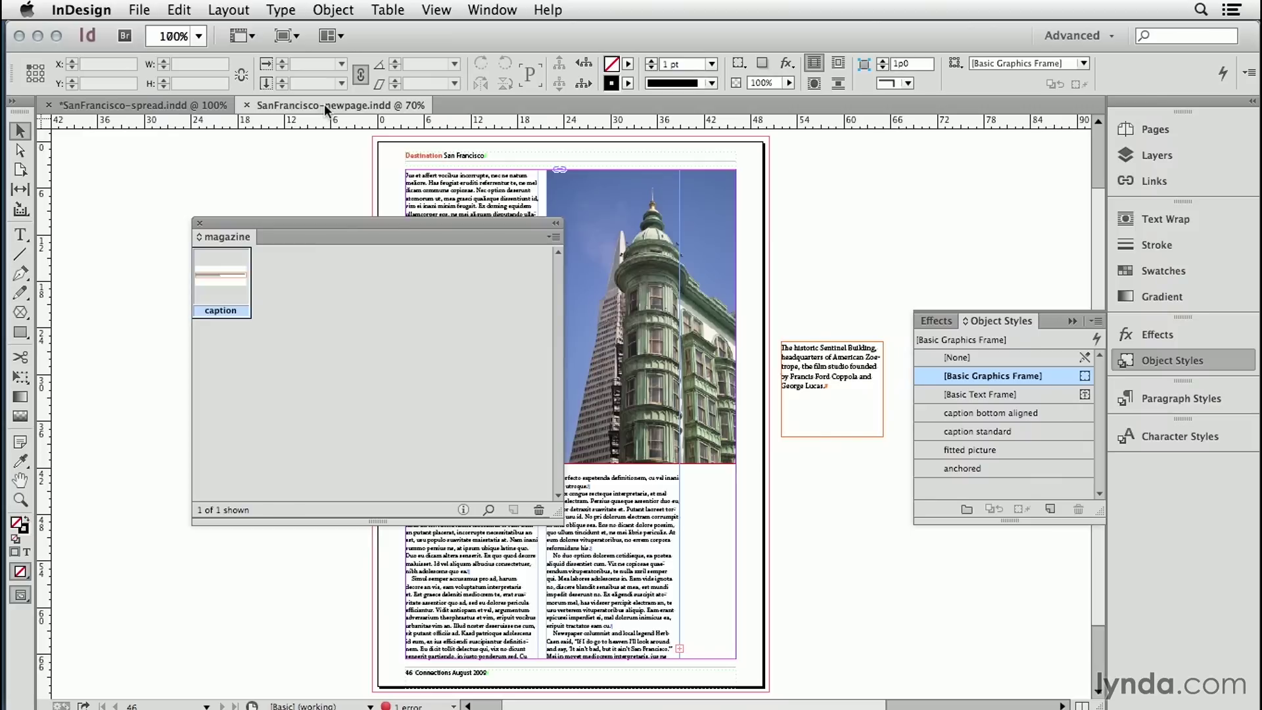
Place the caption library item in this document, then move the Sentinel caption below the photo, wider and shorter.
click(815, 369)
drag(238, 278, 906, 209)
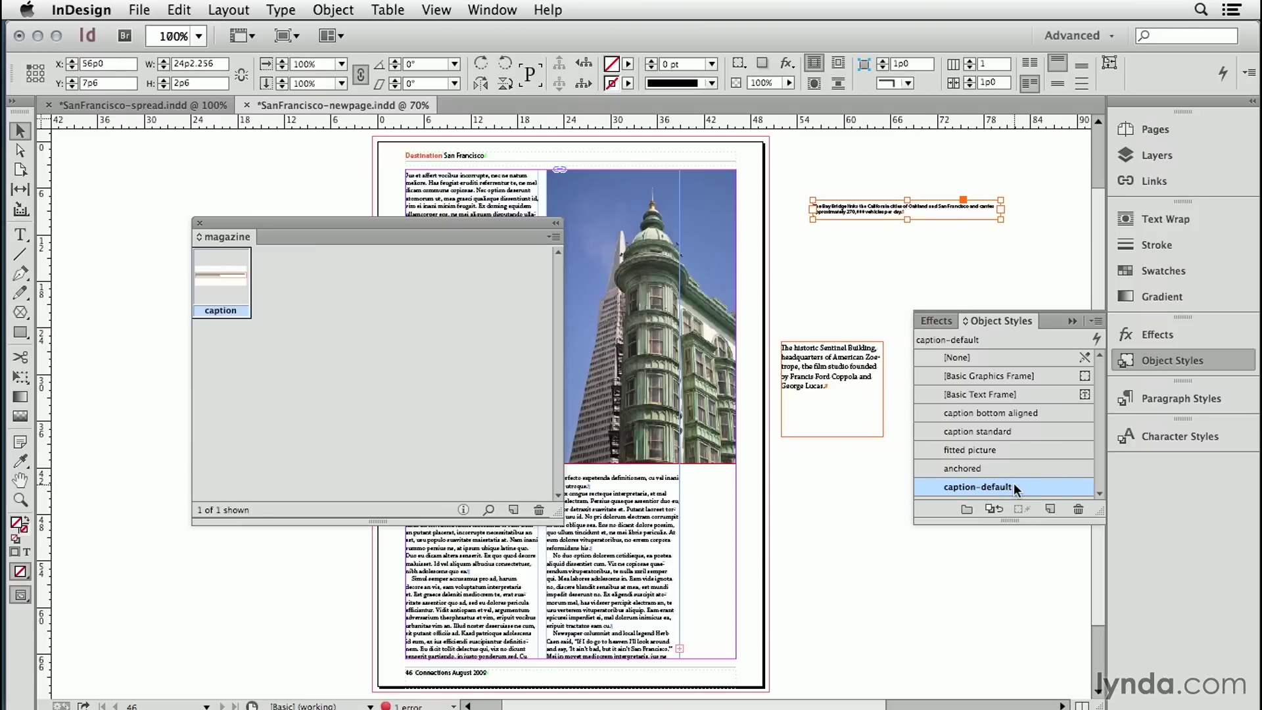
drag(819, 377, 670, 492)
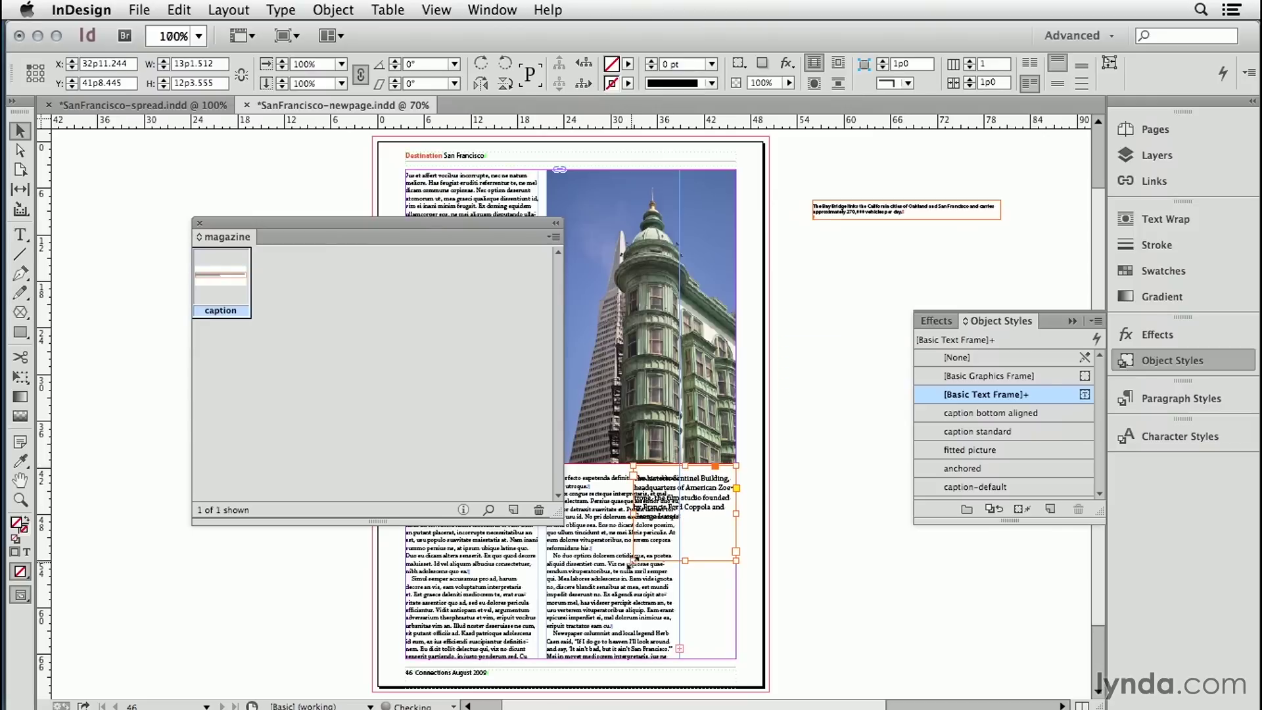
drag(633, 560, 565, 524)
Give the Sentinel Building caption bounding-box text wrap and the caption-default object style.
click(1165, 219)
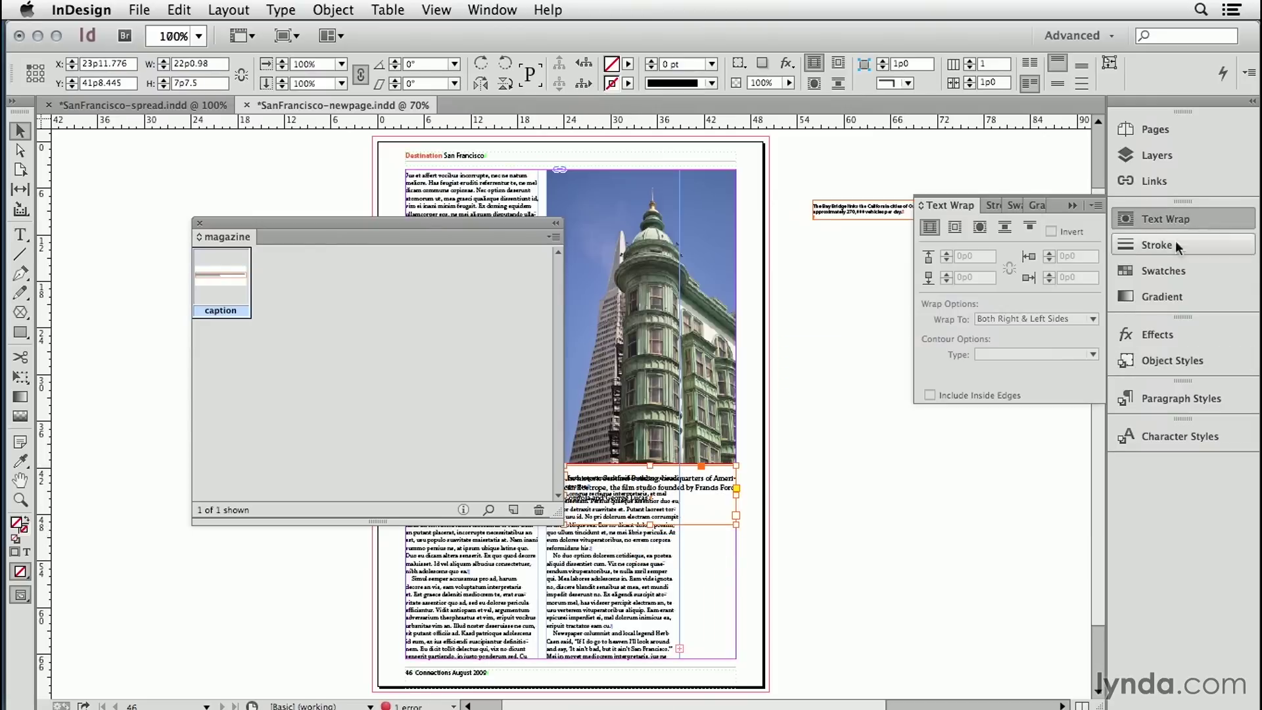
click(955, 227)
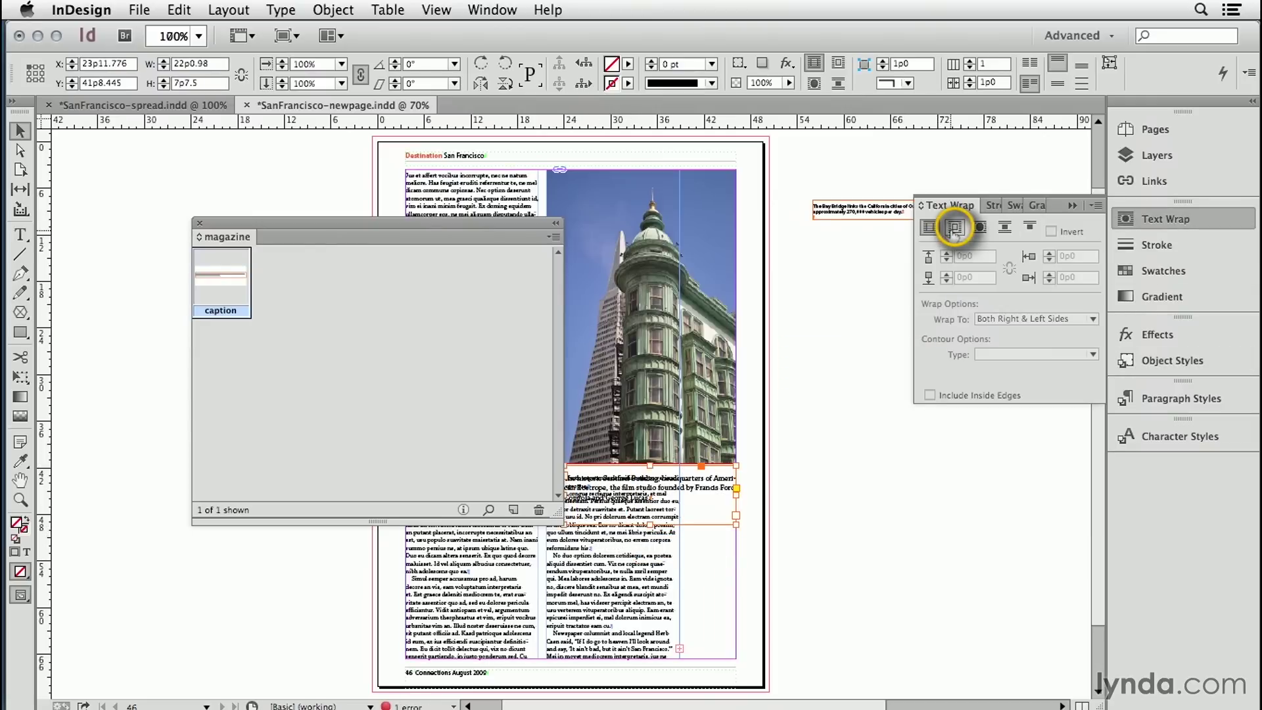
click(1174, 360)
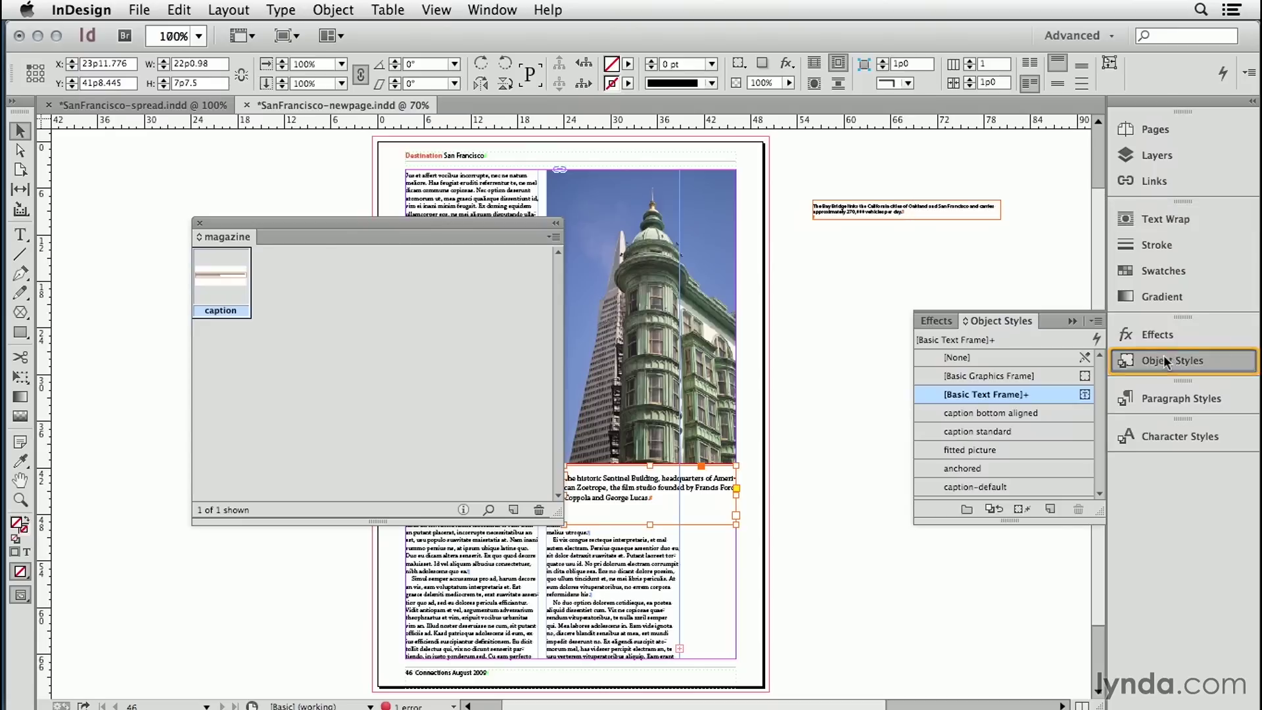
click(993, 486)
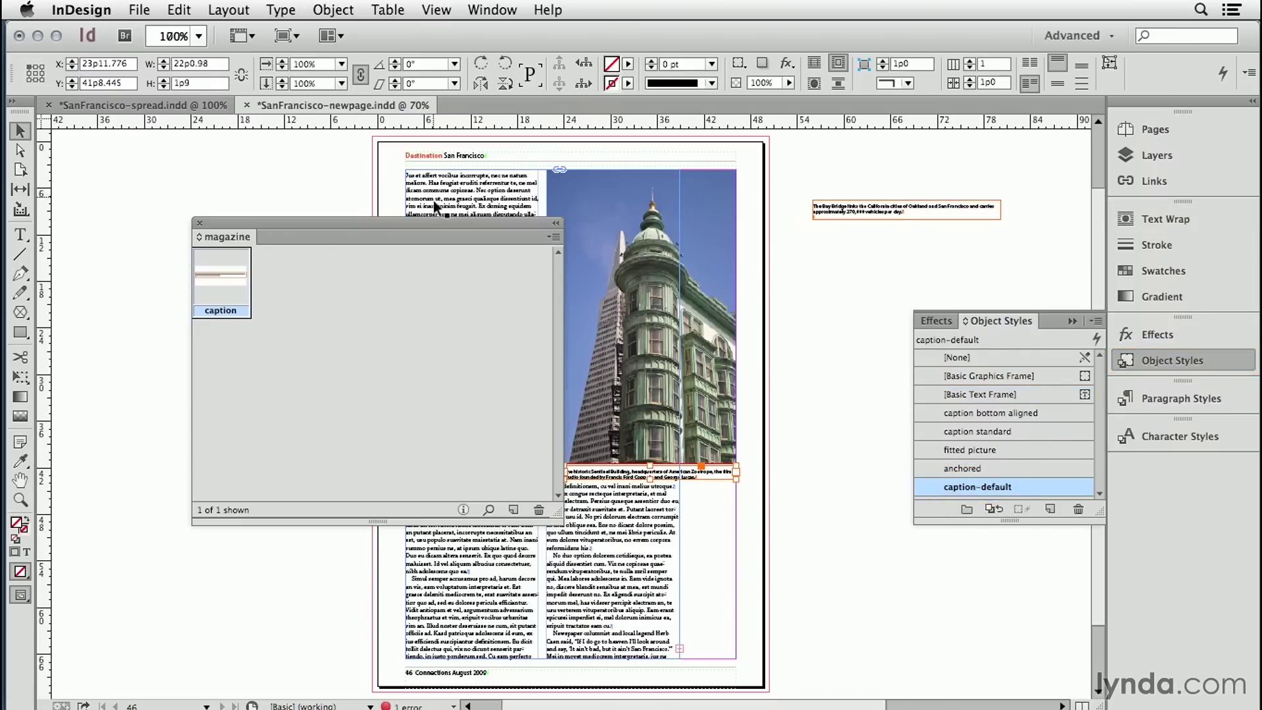
drag(338, 220, 207, 203)
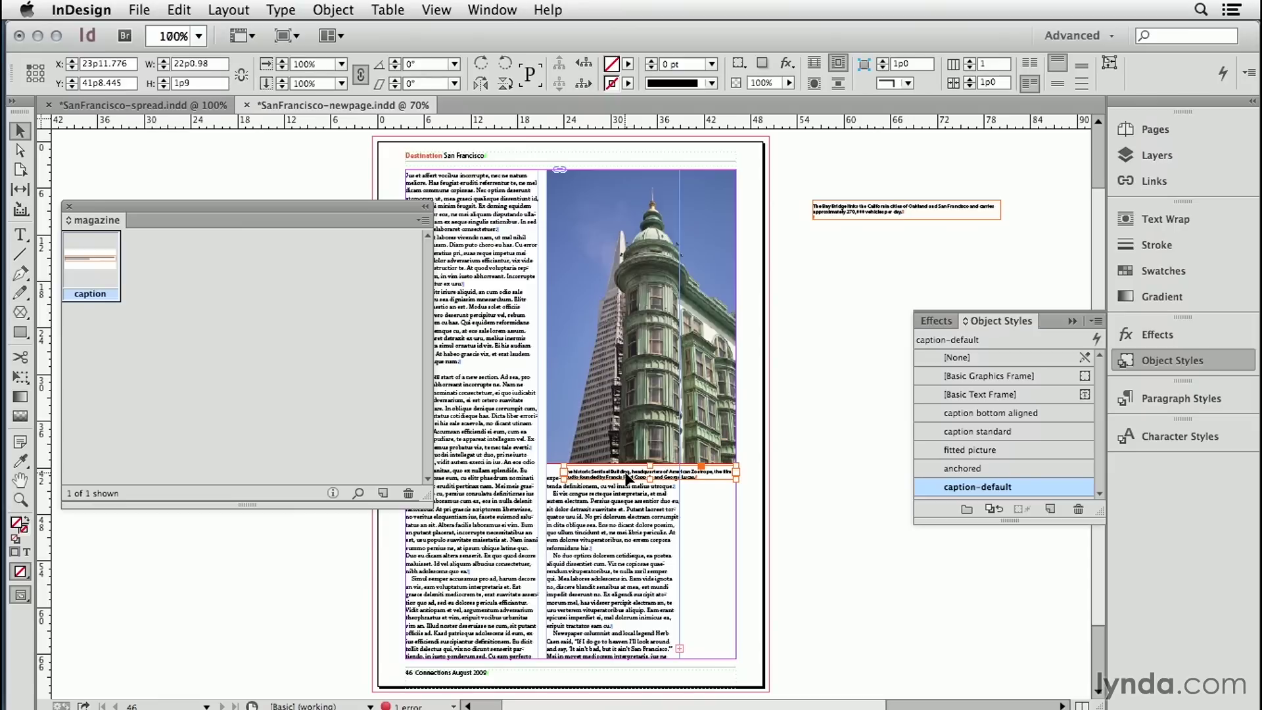